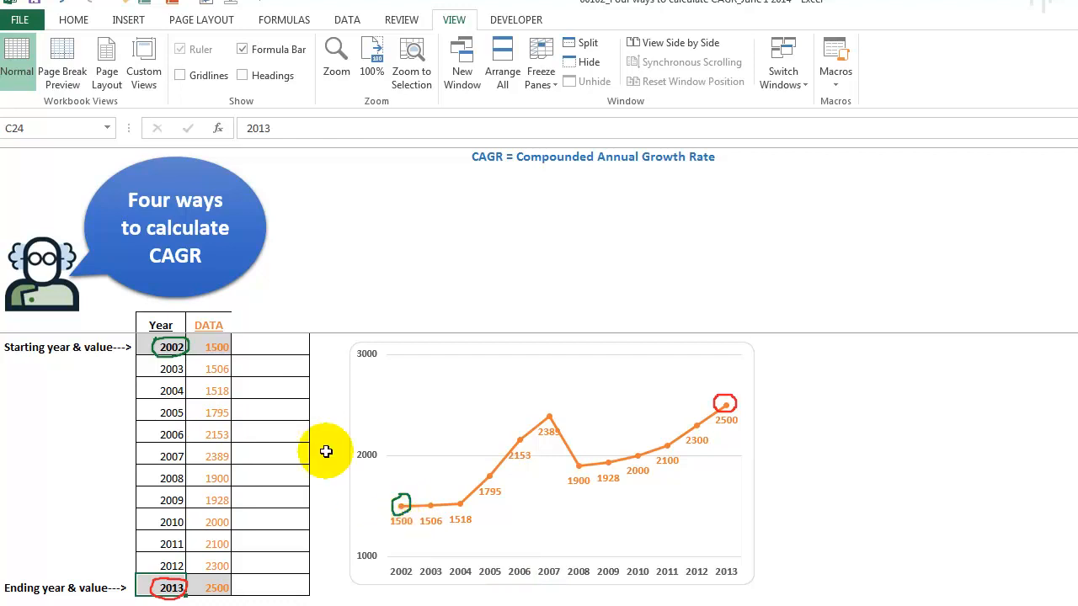
Step: Link the 2002 cell of the DATA via CAGR column to the 2002 DATA value with =D13
click(214, 344)
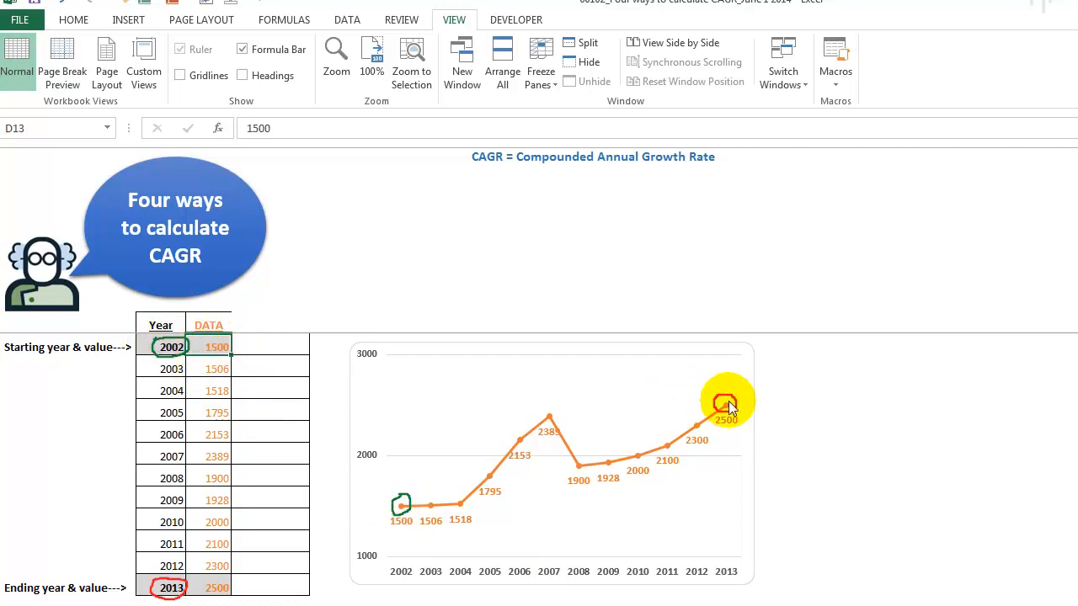
mouse_move(728, 404)
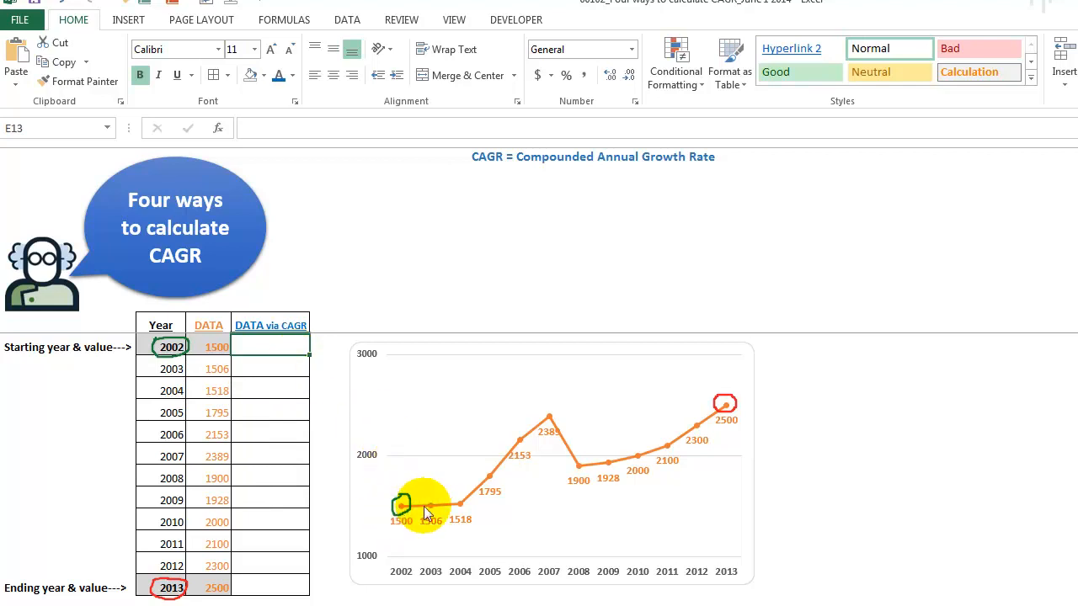
text(=)
click(212, 346)
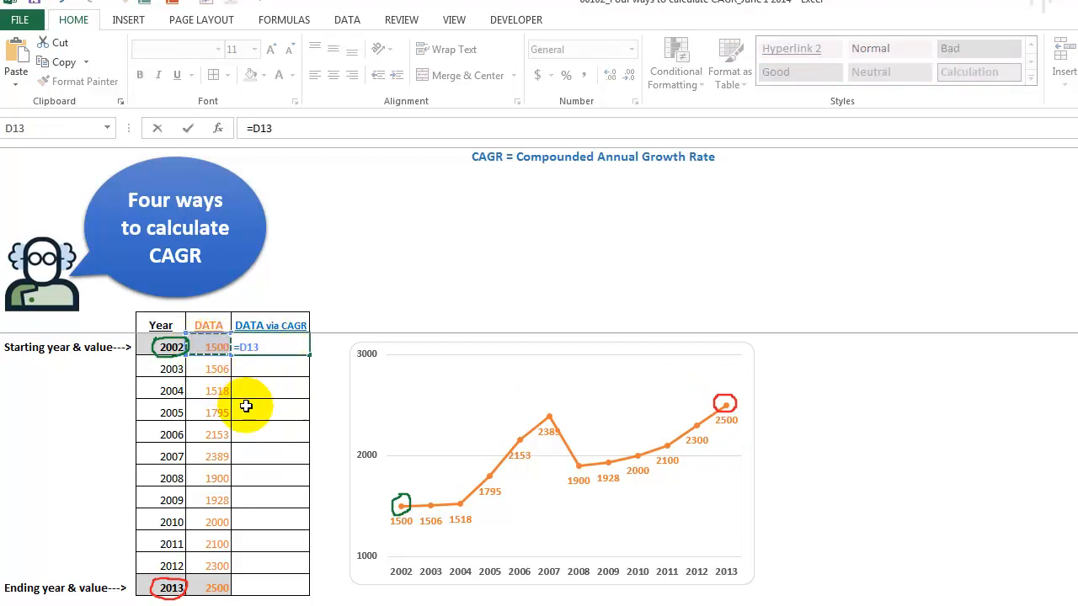
key(Return)
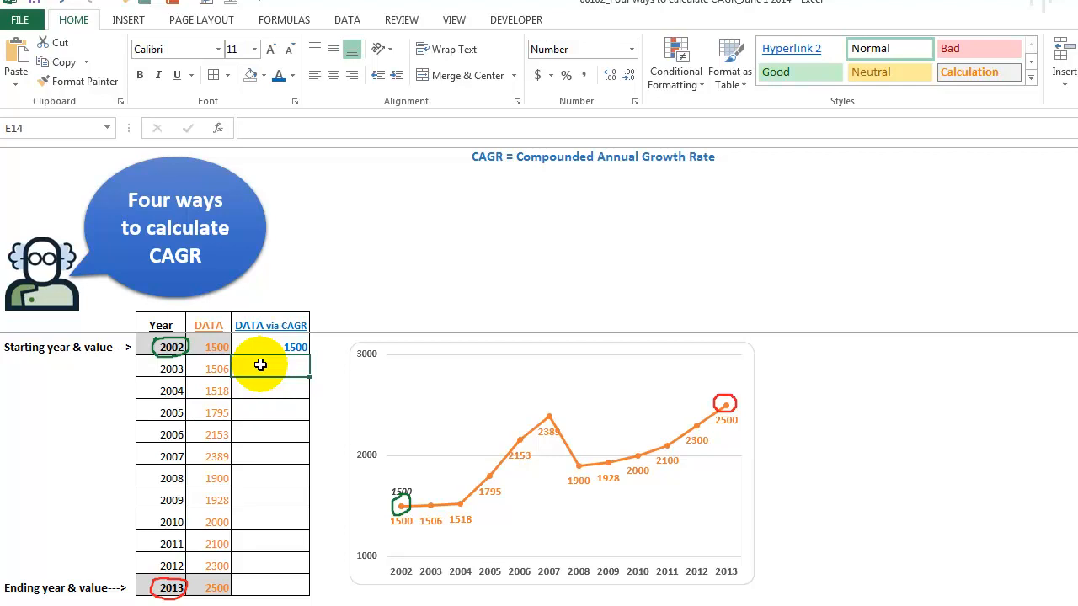
Step: Calculate the 2003 DATA via CAGR value with =E13*(1+$I$13) and fill the formula down through 2013
text(=)
click(281, 346)
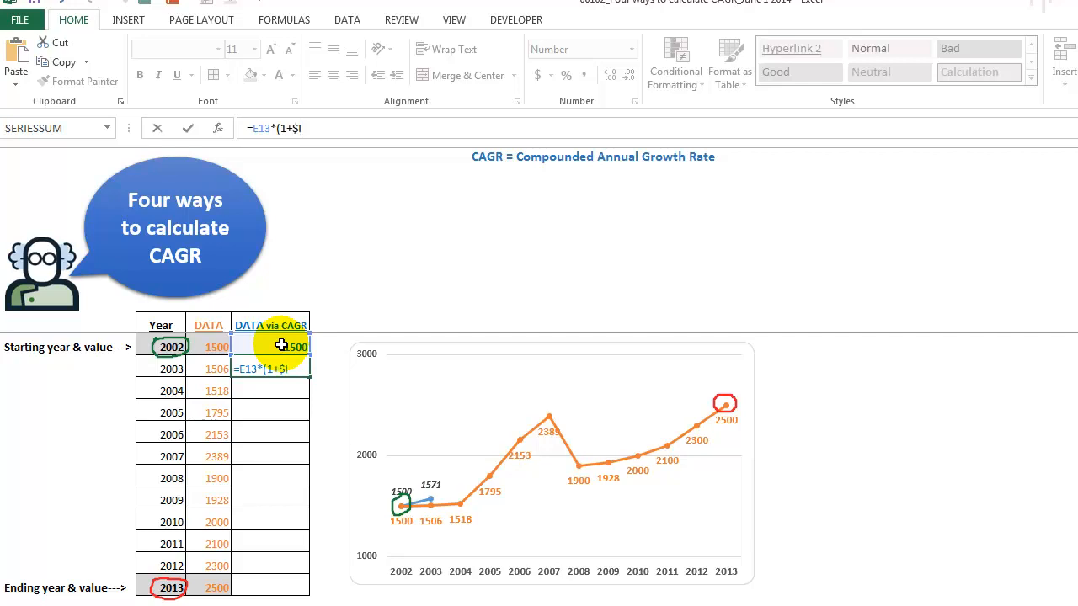
text(13)
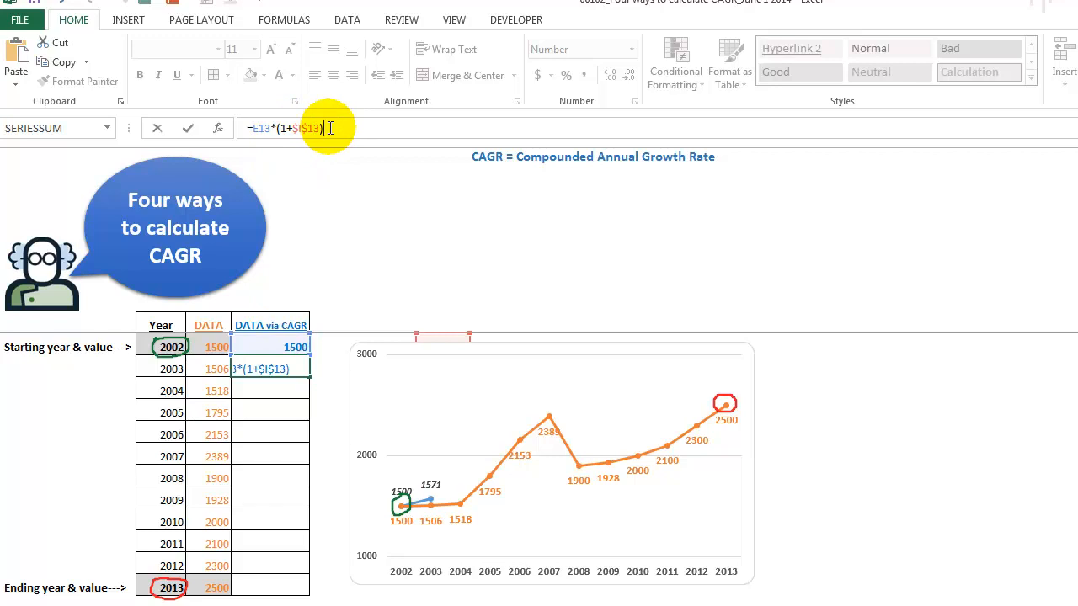
key(ctrl+Return)
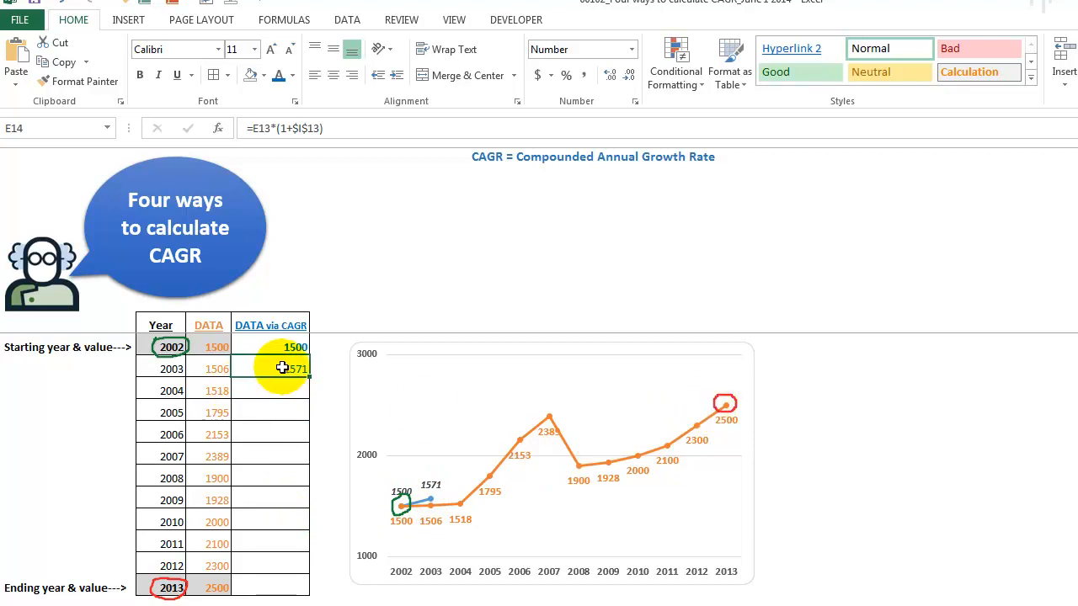
drag(308, 376, 298, 588)
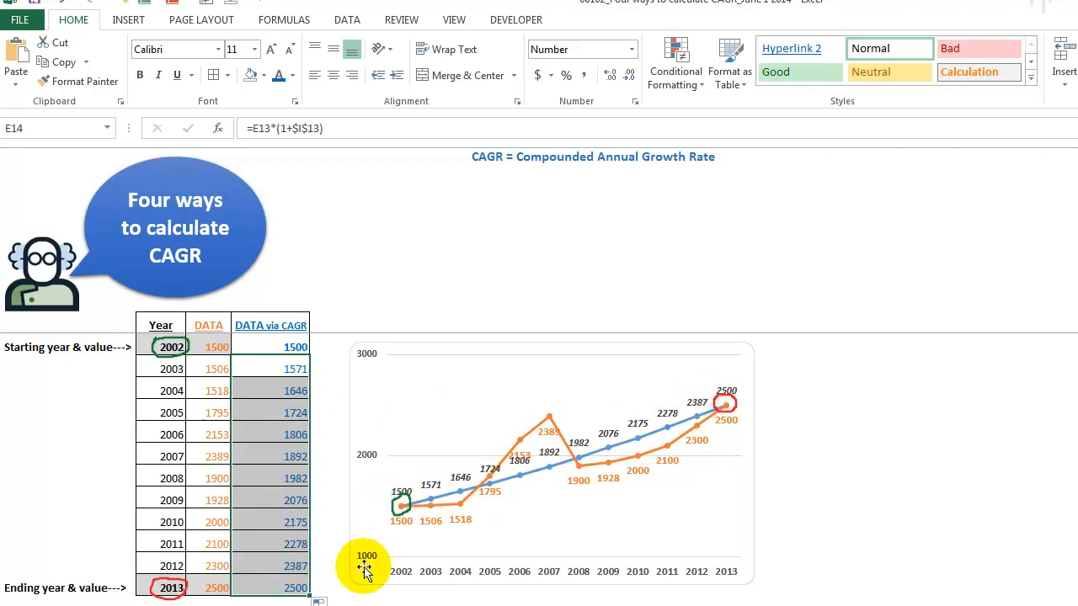
Step: Compare the 2002 and 2013 values in the DATA and DATA via CAGR columns
click(285, 346)
click(216, 346)
click(260, 588)
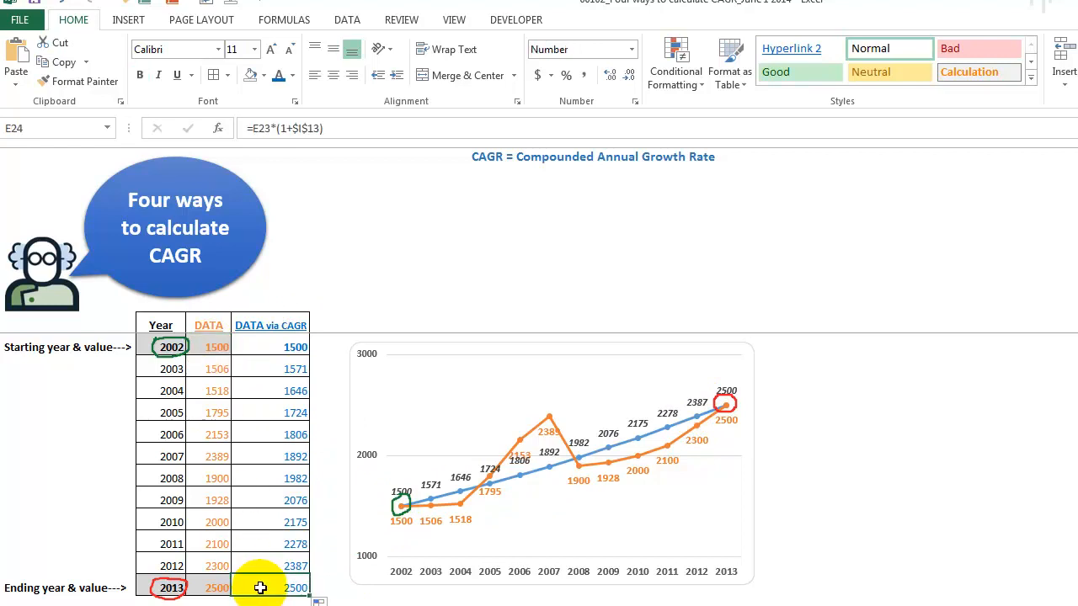
click(213, 589)
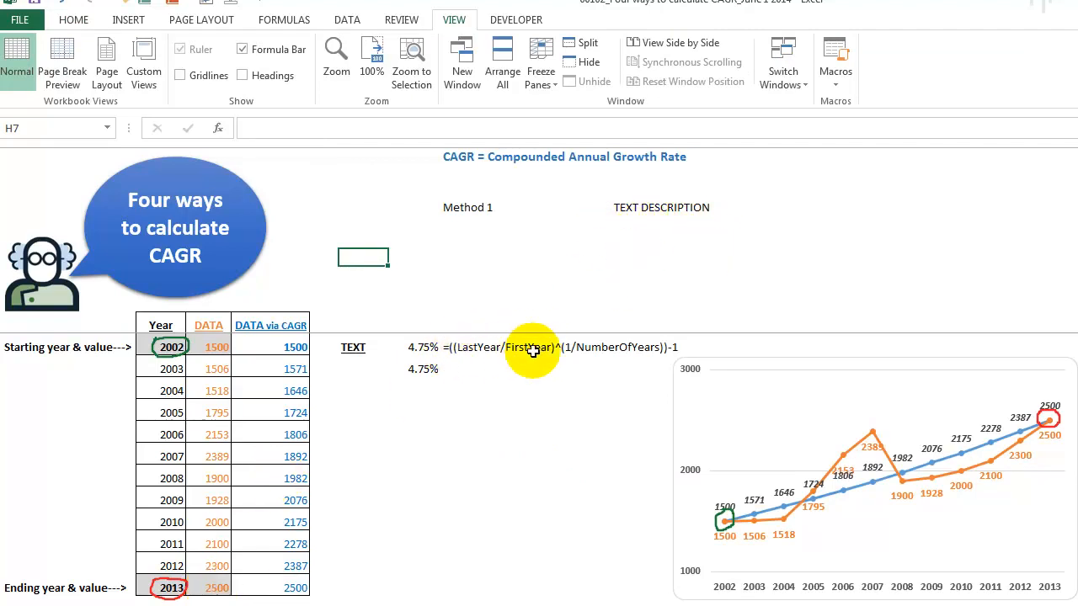
Step: Examine the text description of the growth rate formula and the matching calculation in I13
click(443, 347)
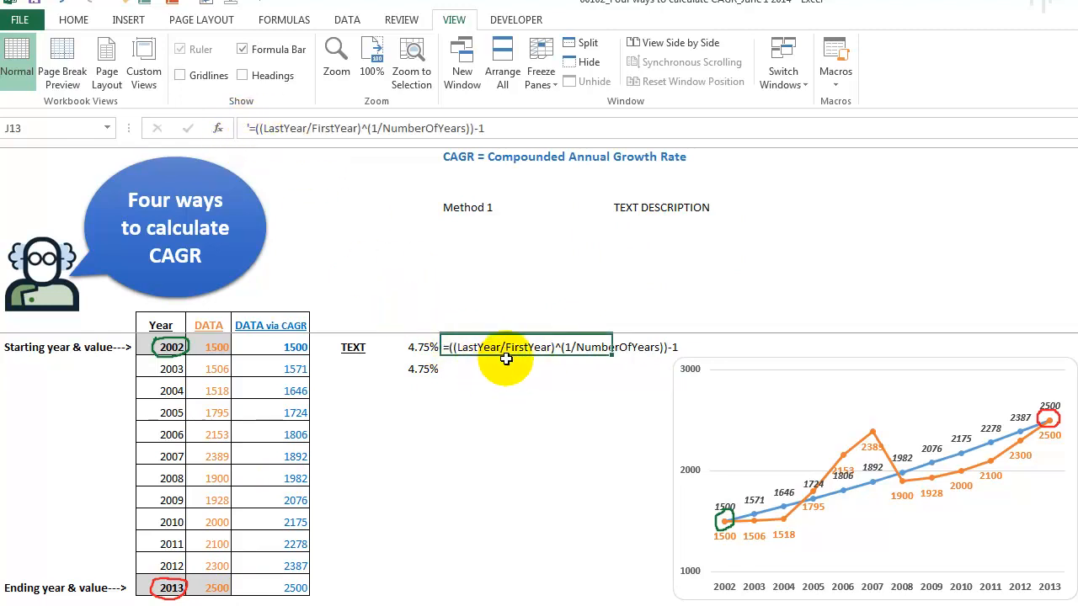
click(420, 346)
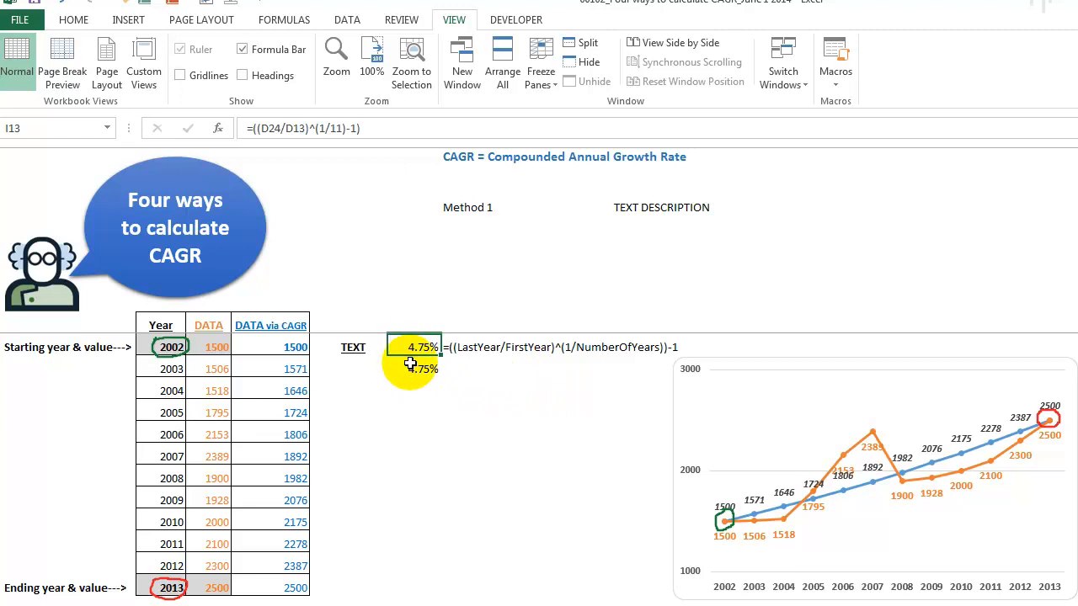
click(287, 131)
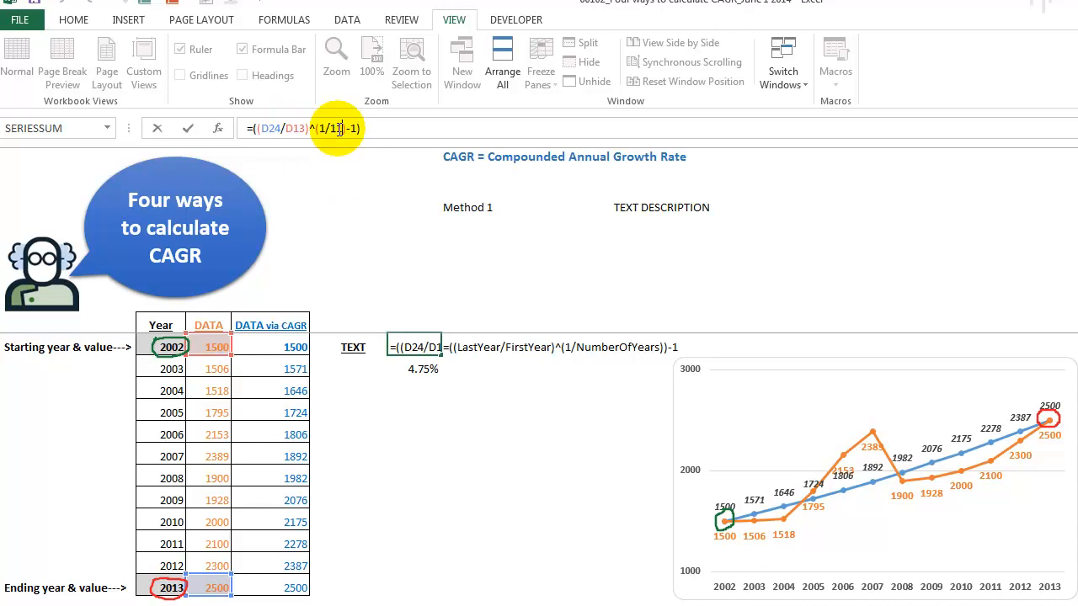
Step: Check the span from 2002 to 2013 in the Year column against the number of years in the formula
drag(147, 346, 144, 587)
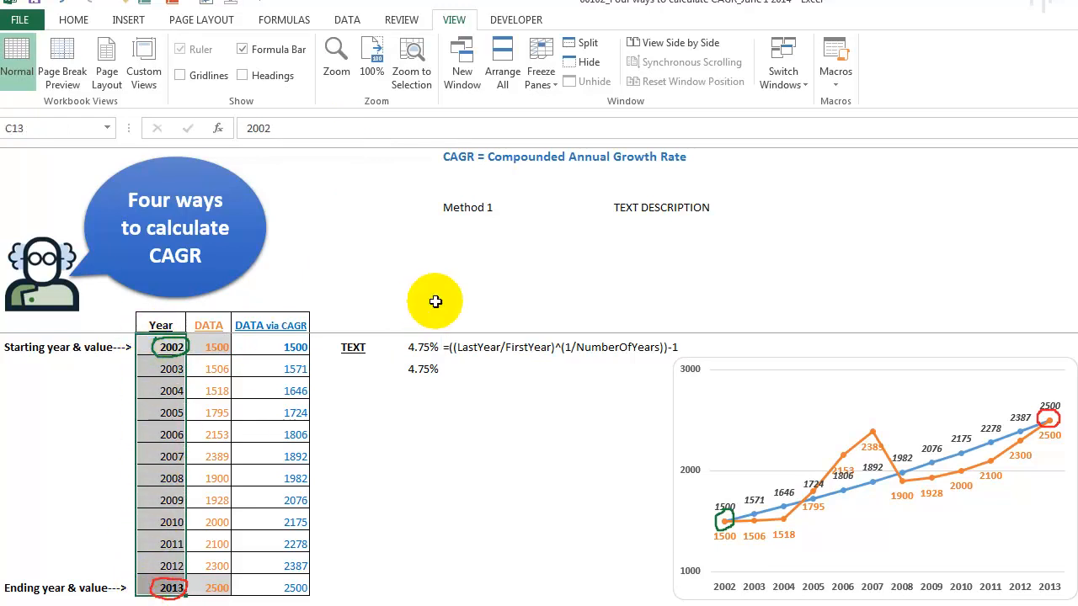
click(147, 346)
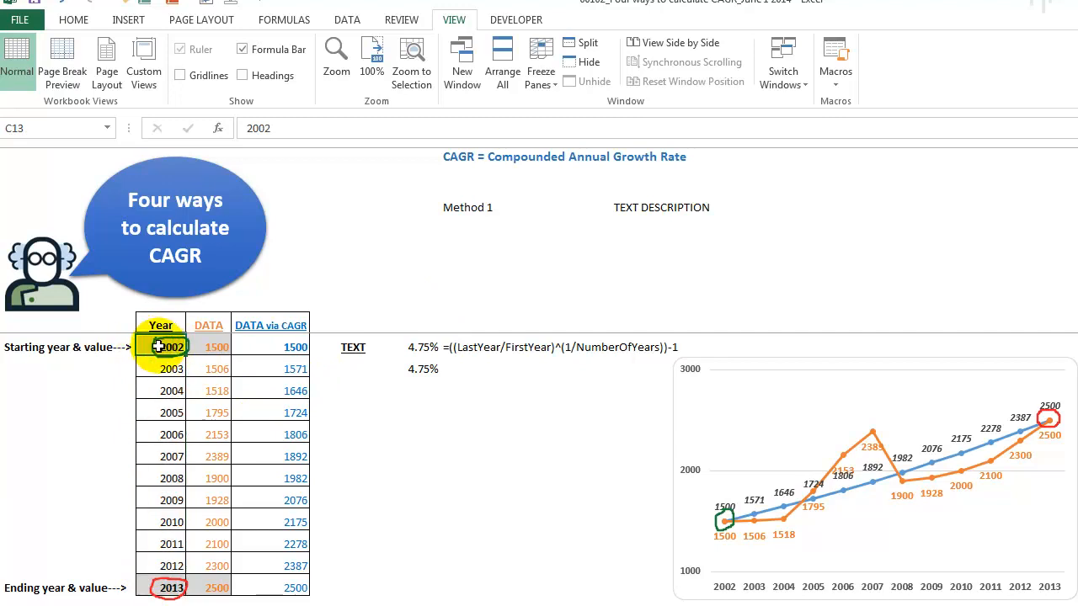
drag(148, 347, 144, 585)
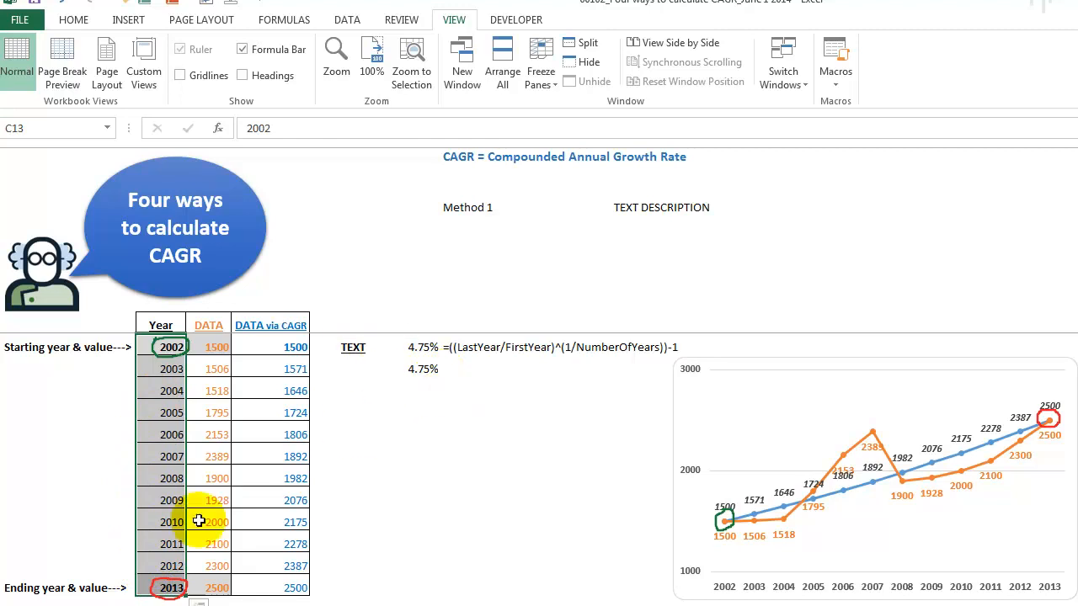
click(144, 583)
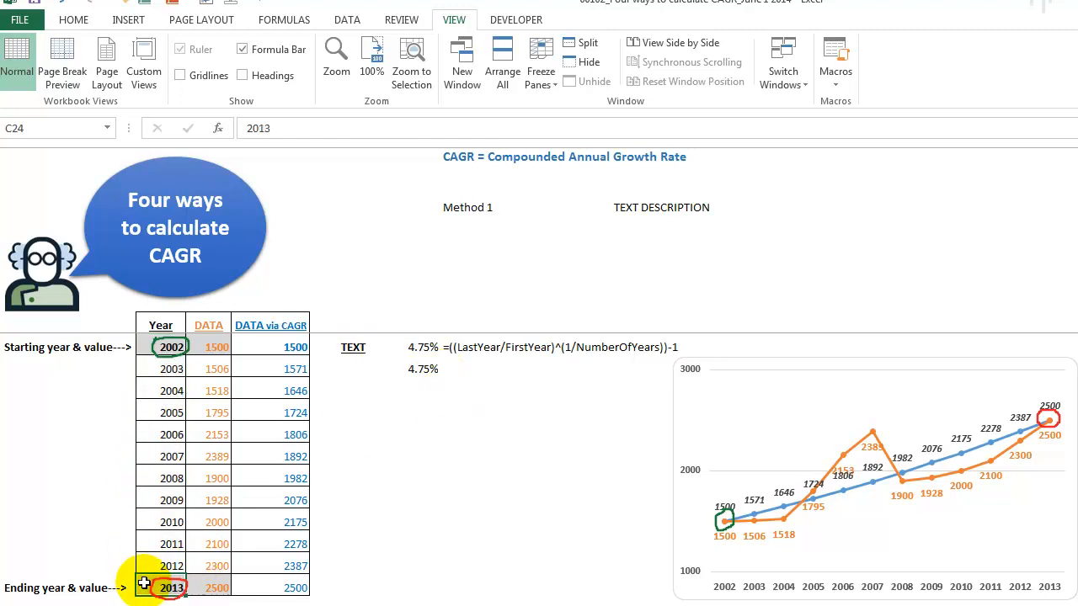
ctrl+click(148, 345)
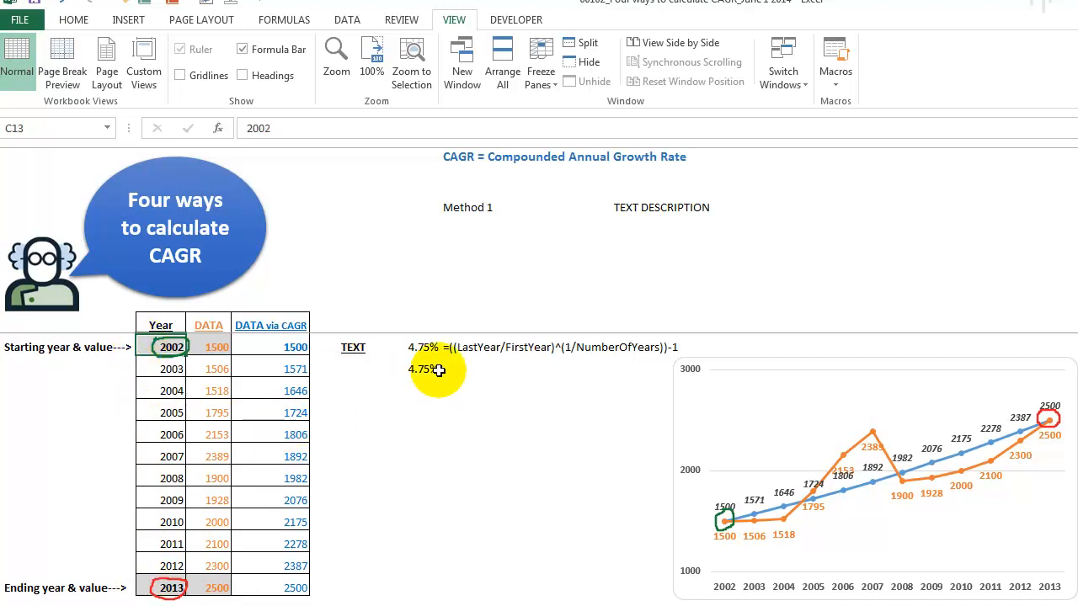
Step: Evaluate the ratio, exponent, power and final subtraction of the growth formula in I14 piece by piece, and discard the evaluation
click(424, 345)
click(419, 365)
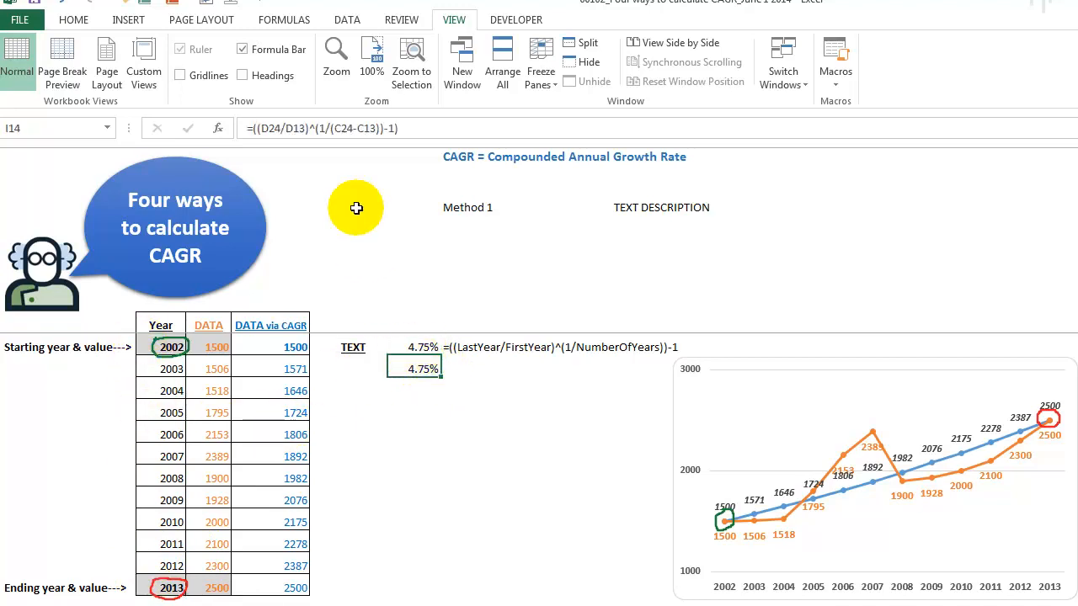
click(346, 131)
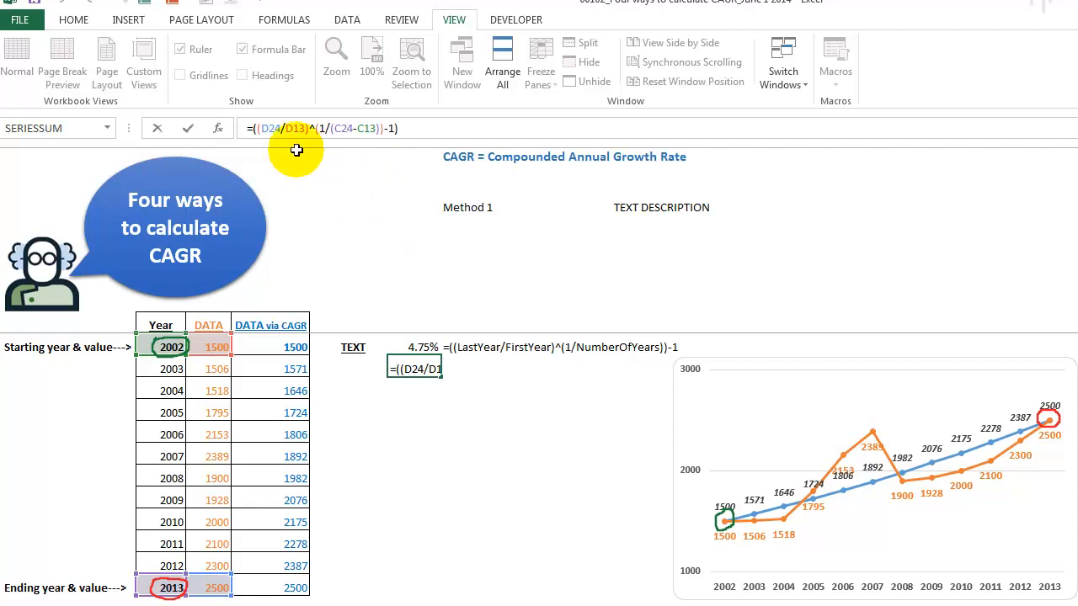
drag(256, 128, 308, 128)
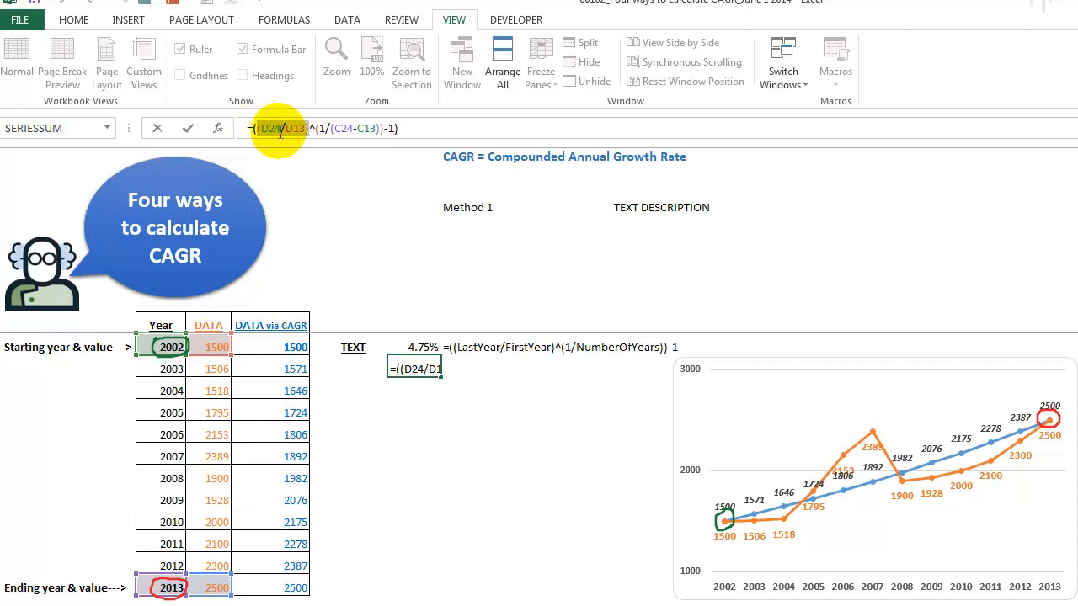
key(F9)
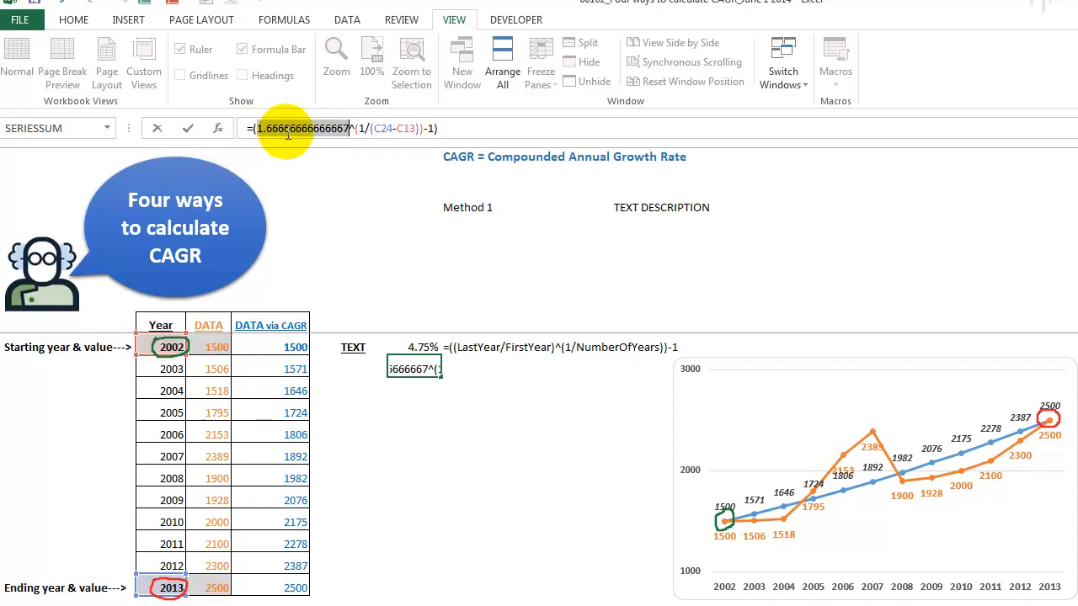
click(354, 128)
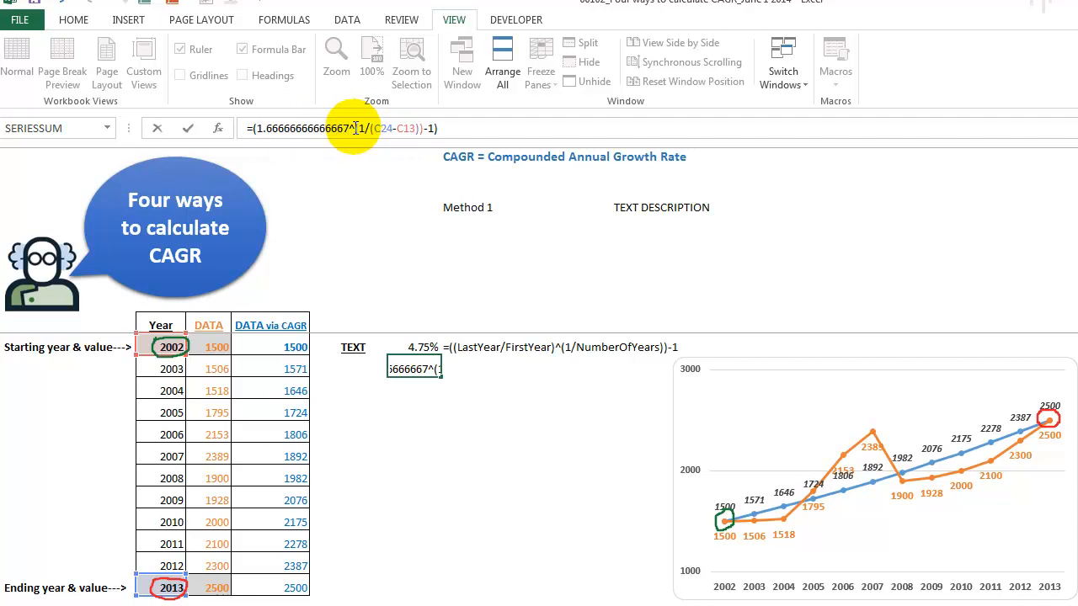
drag(355, 128, 416, 128)
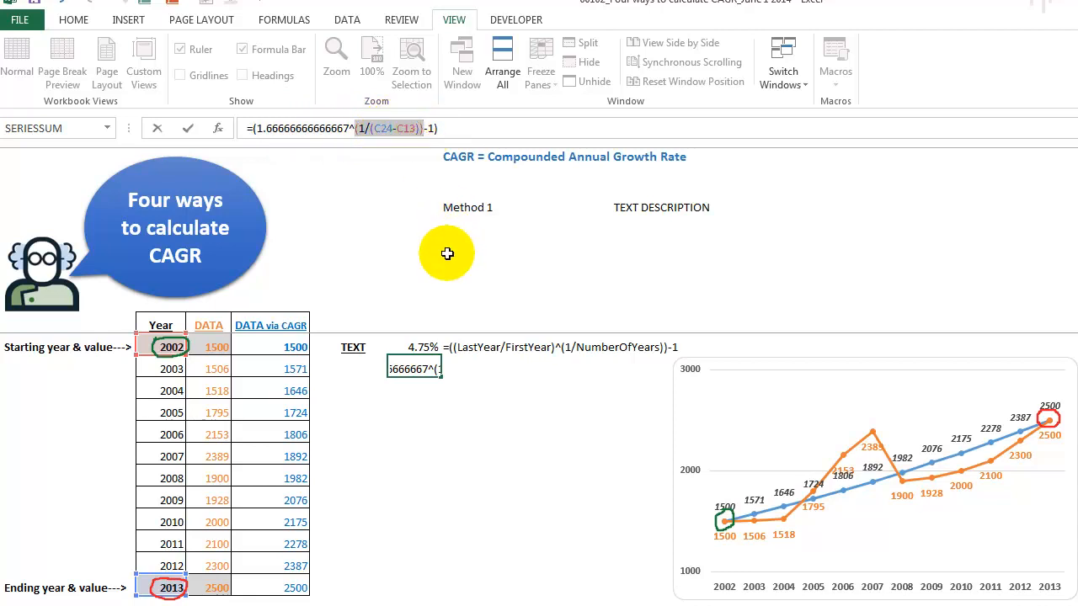
key(F9)
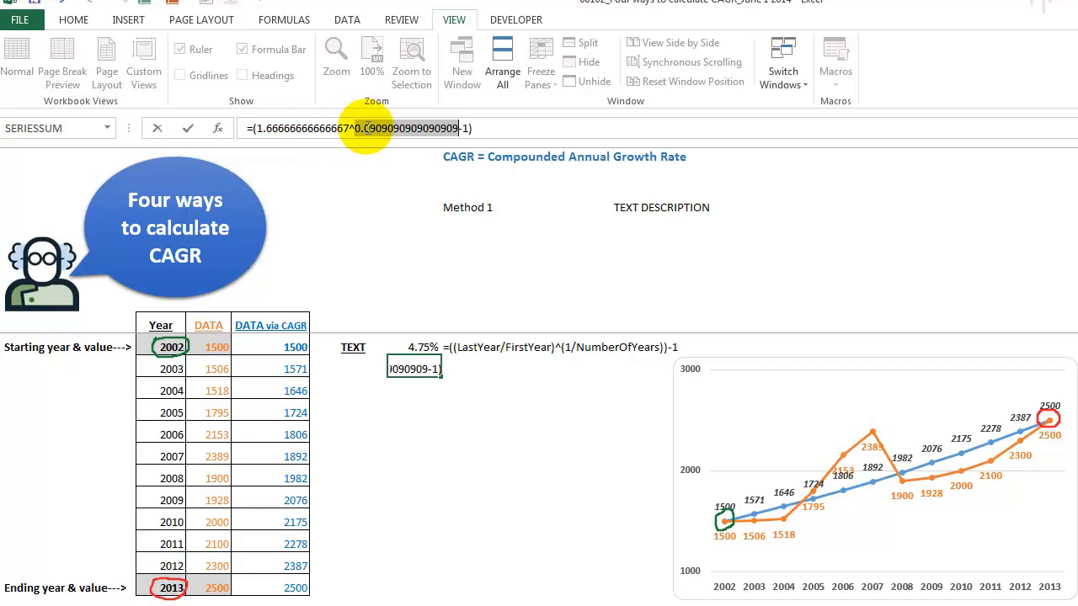
drag(257, 128, 459, 128)
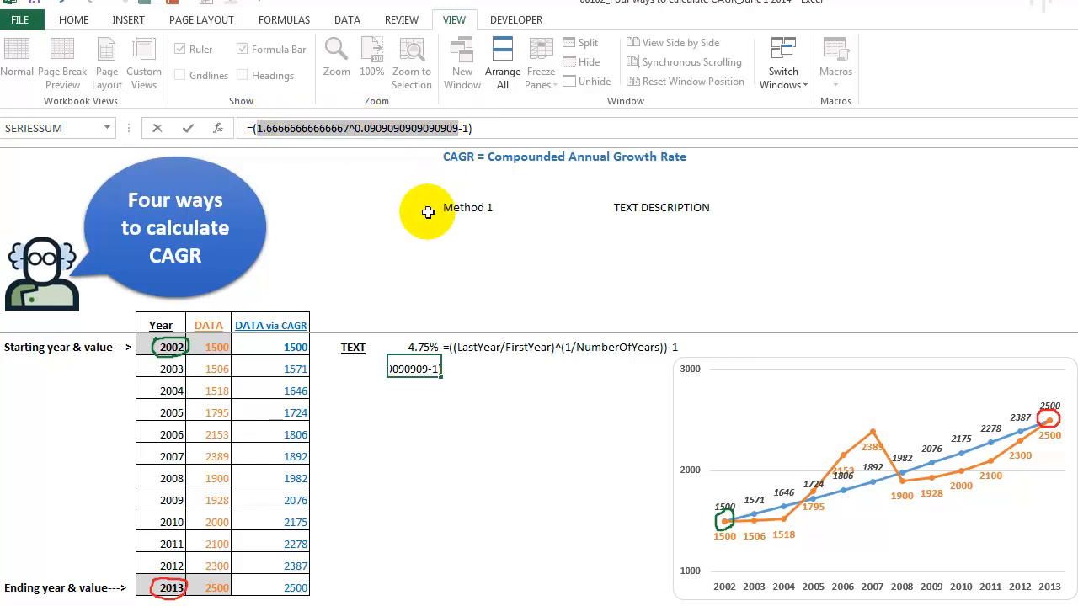
key(F9)
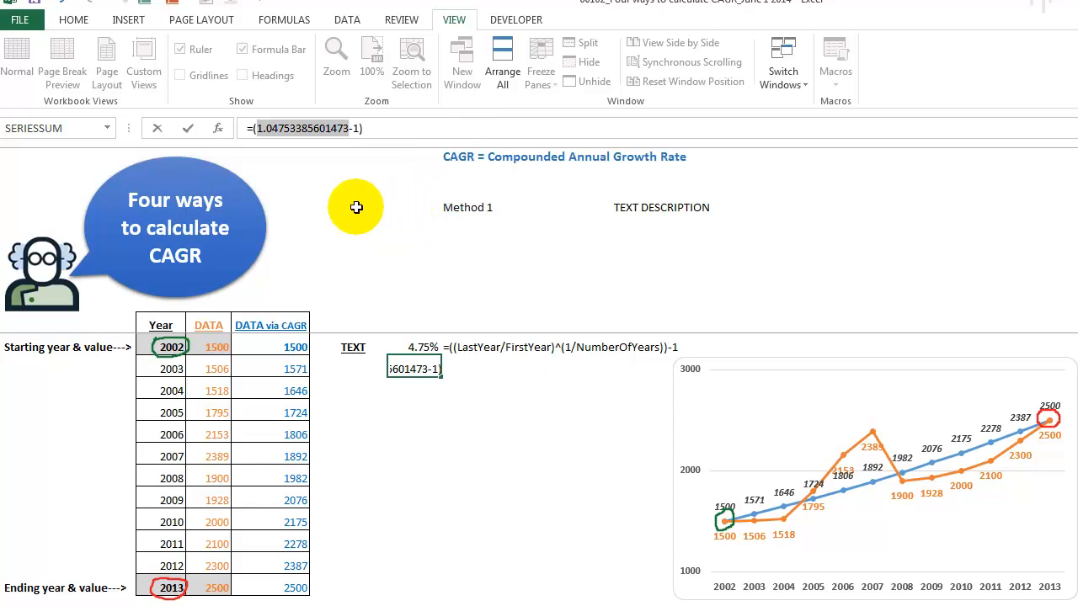
drag(360, 130, 256, 129)
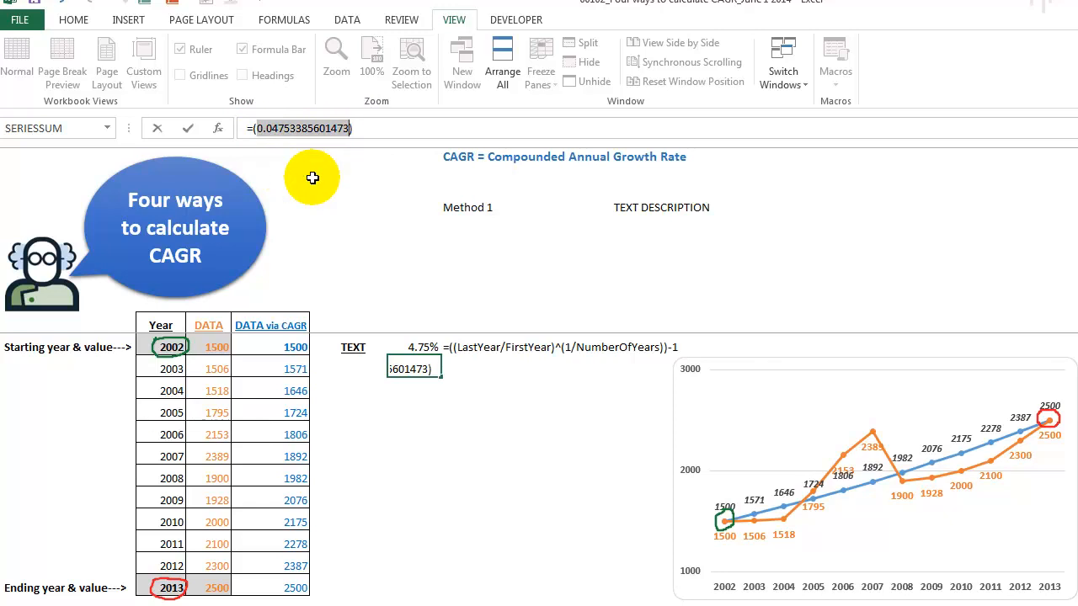
key(Escape)
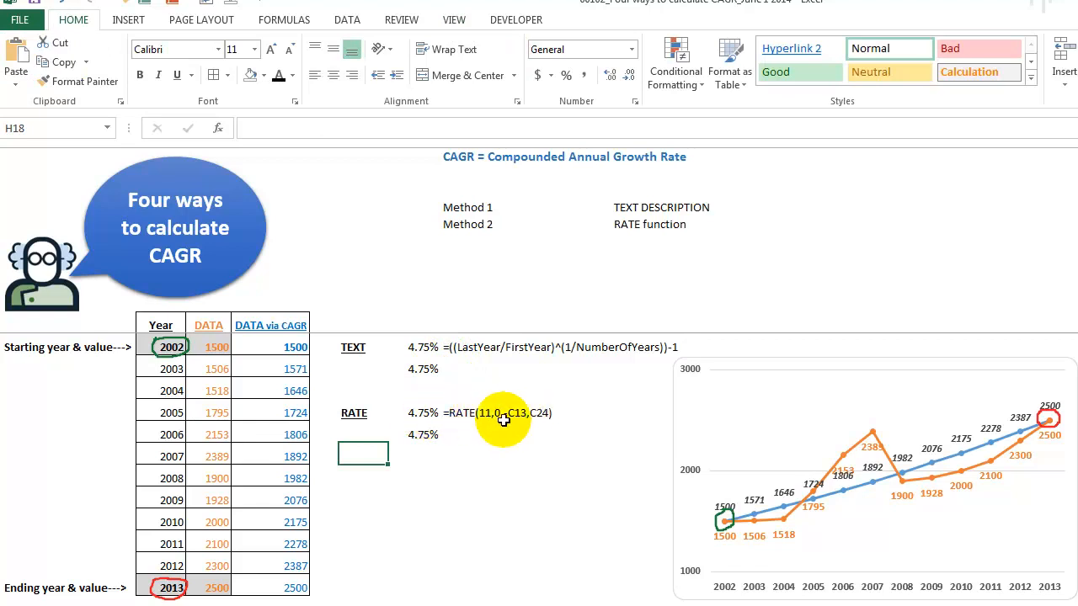
Step: Examine the nper, pmt, pv and fv arguments of the RATE formula in I16 and view the variant in I17
click(434, 411)
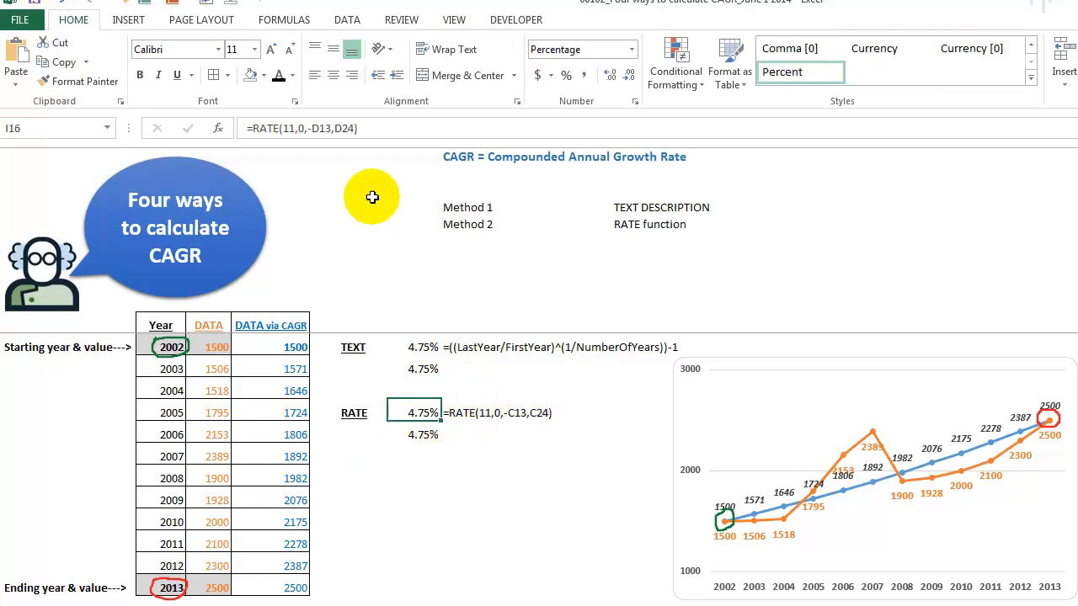
click(305, 129)
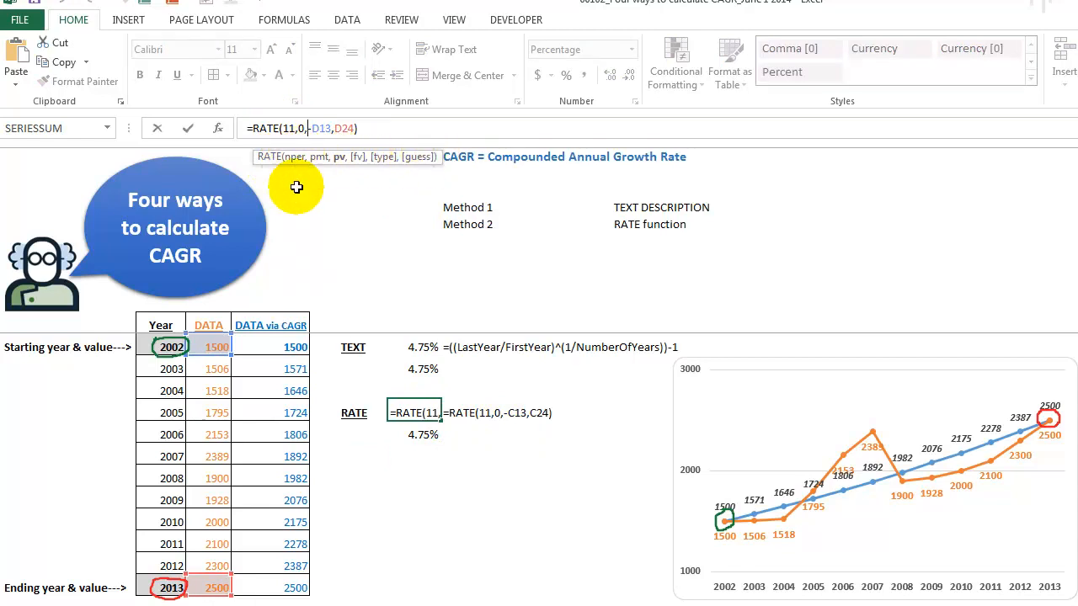
click(295, 158)
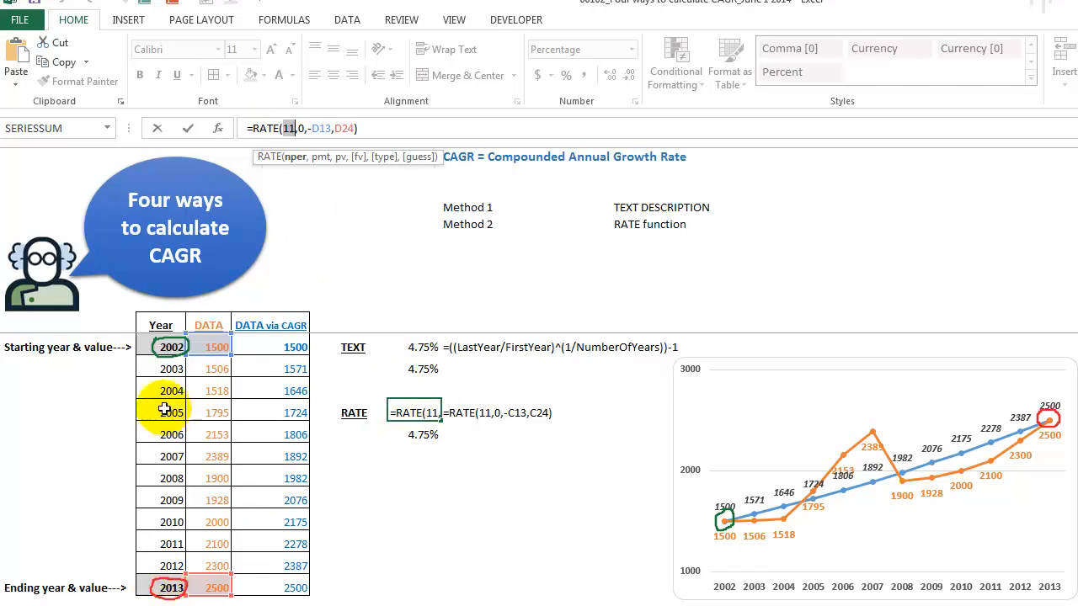
click(300, 128)
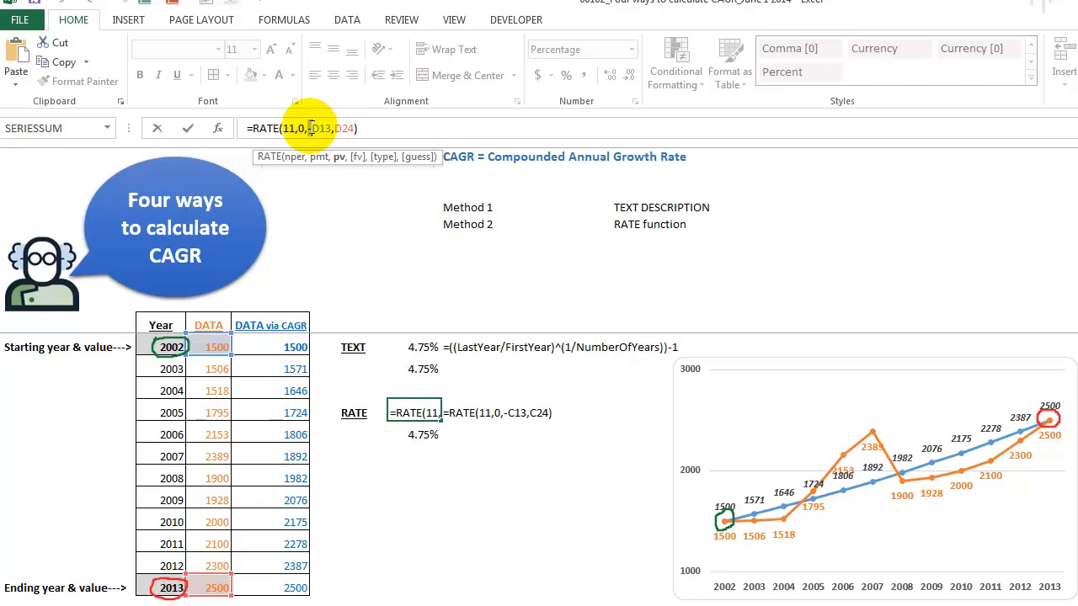
drag(311, 128, 344, 127)
click(341, 127)
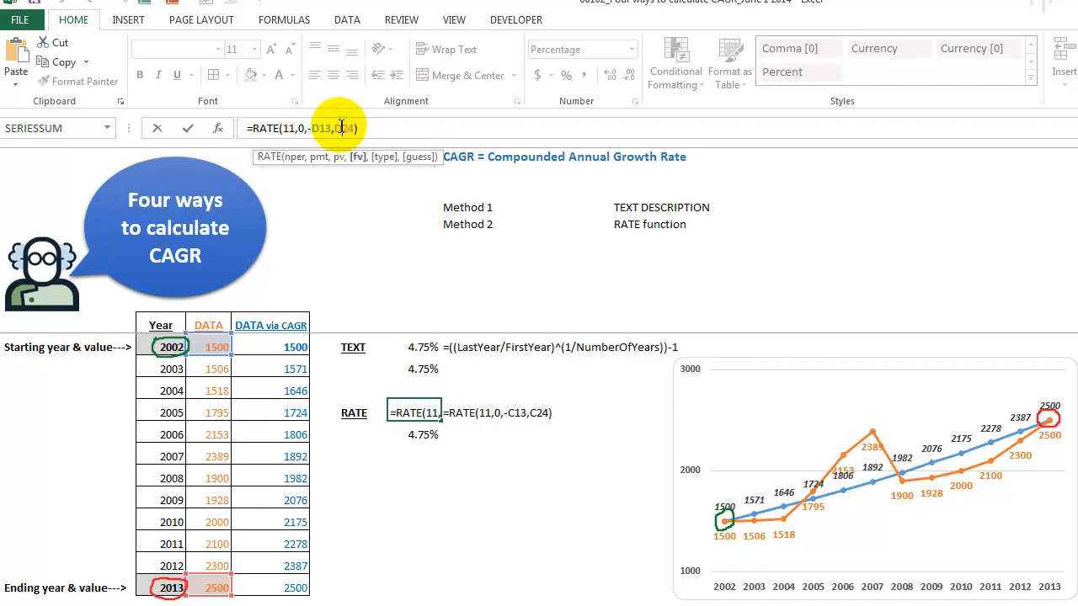
key(Return)
click(423, 436)
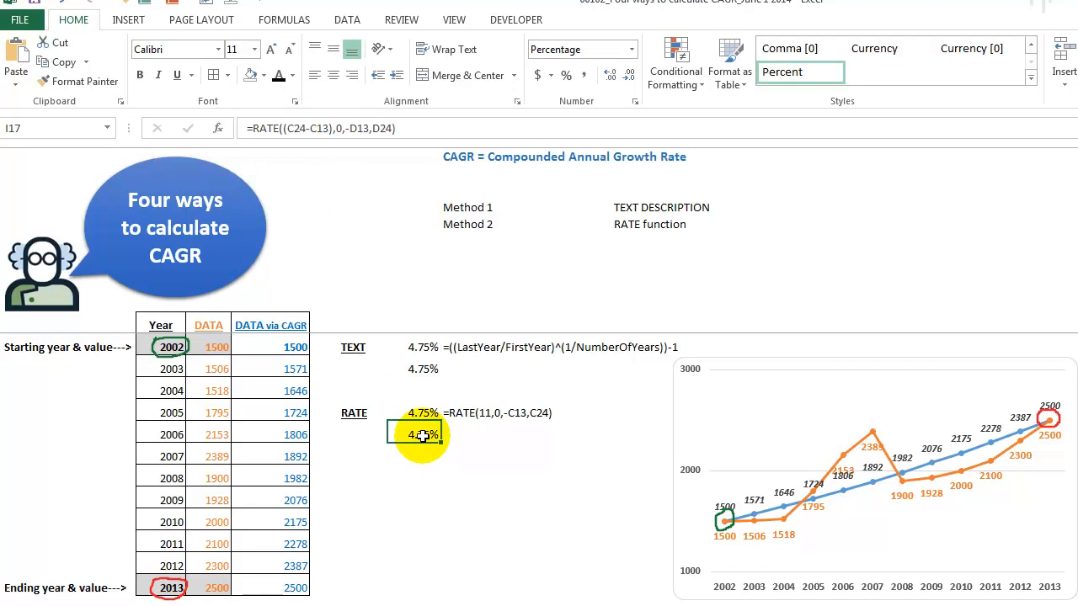
Step: Inspect the nper argument C24-C13 in the RATE formula variant in I17 and leave the formula unedited
click(284, 128)
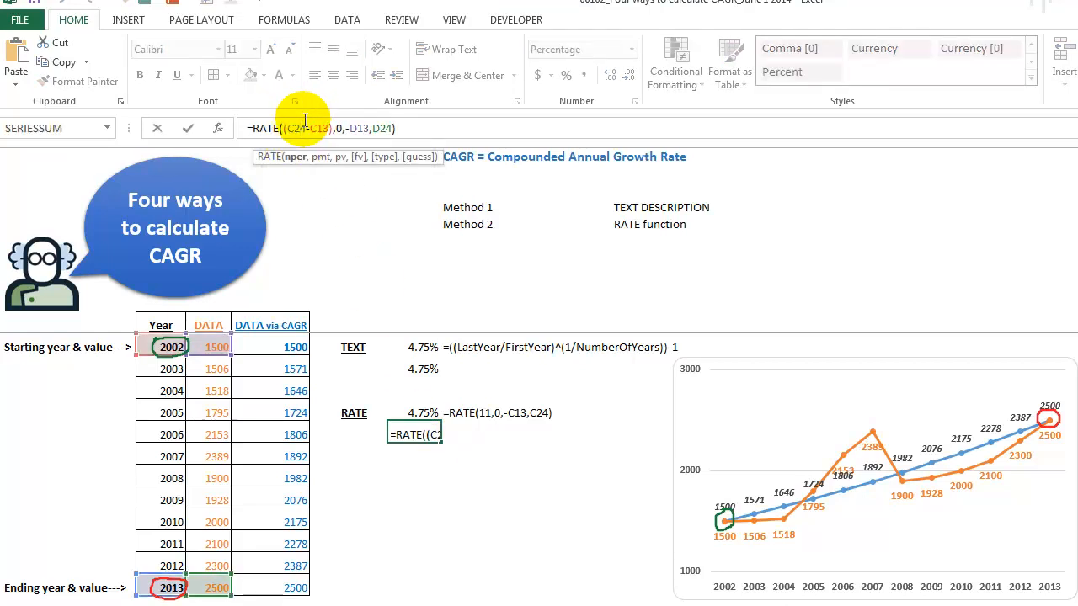
key(Escape)
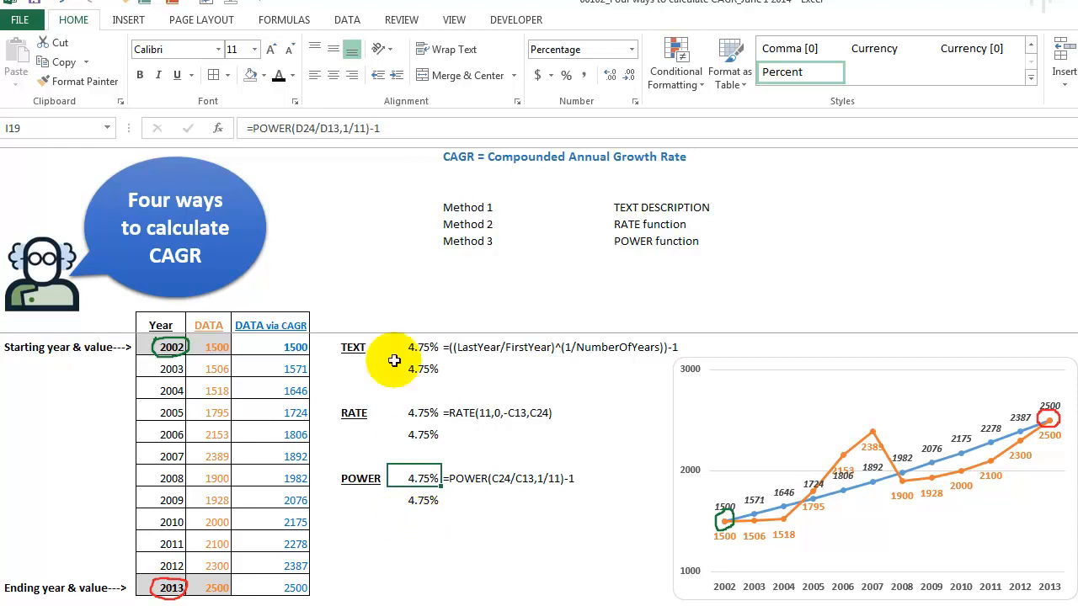
Step: Inspect the number argument of the POWER formula in I19 and evaluate the ratio D24/D13 in place
click(298, 128)
click(308, 156)
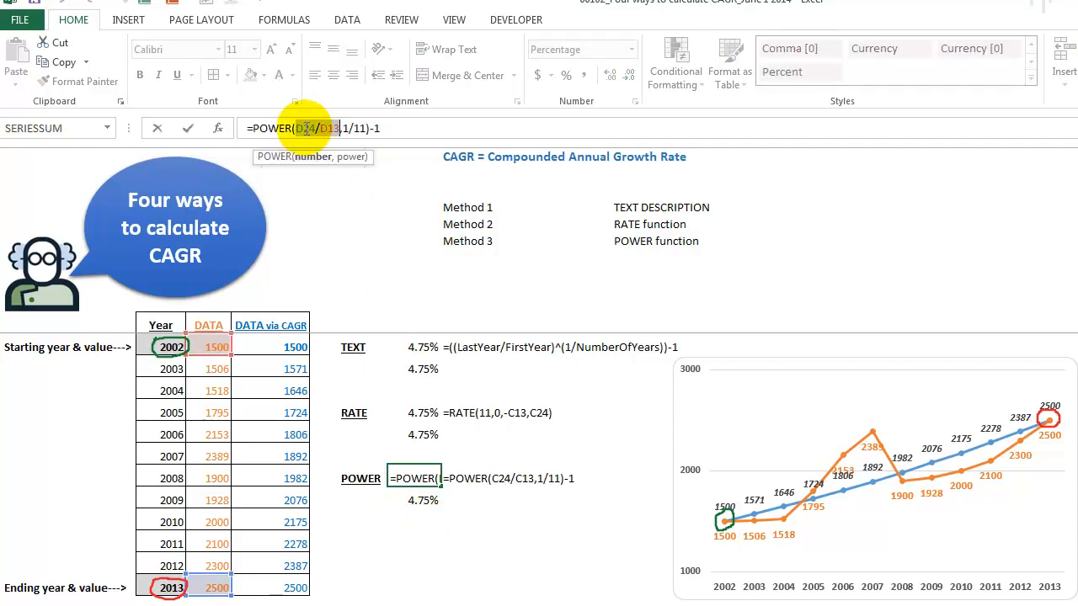
click(329, 128)
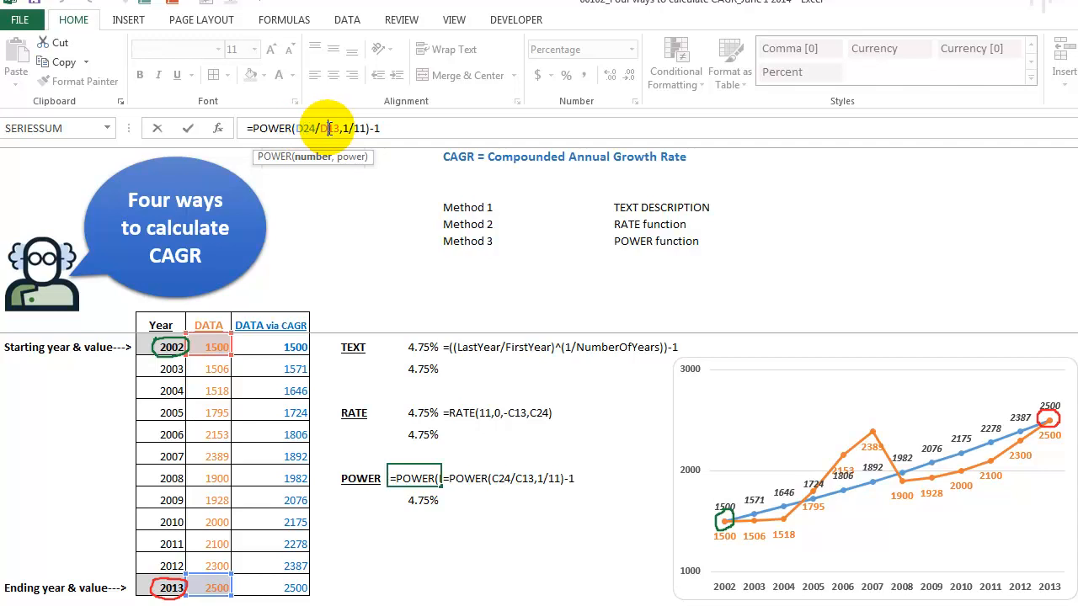
click(308, 160)
key(F9)
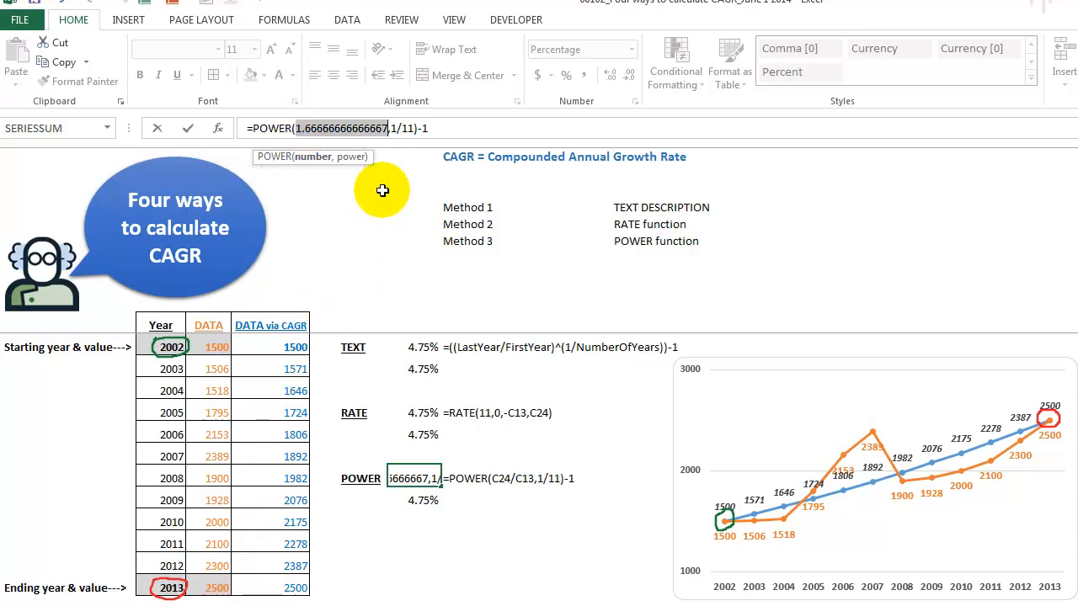
Step: Evaluate the exponent 1/11 and the complete POWER expression within the formula in I19
click(392, 128)
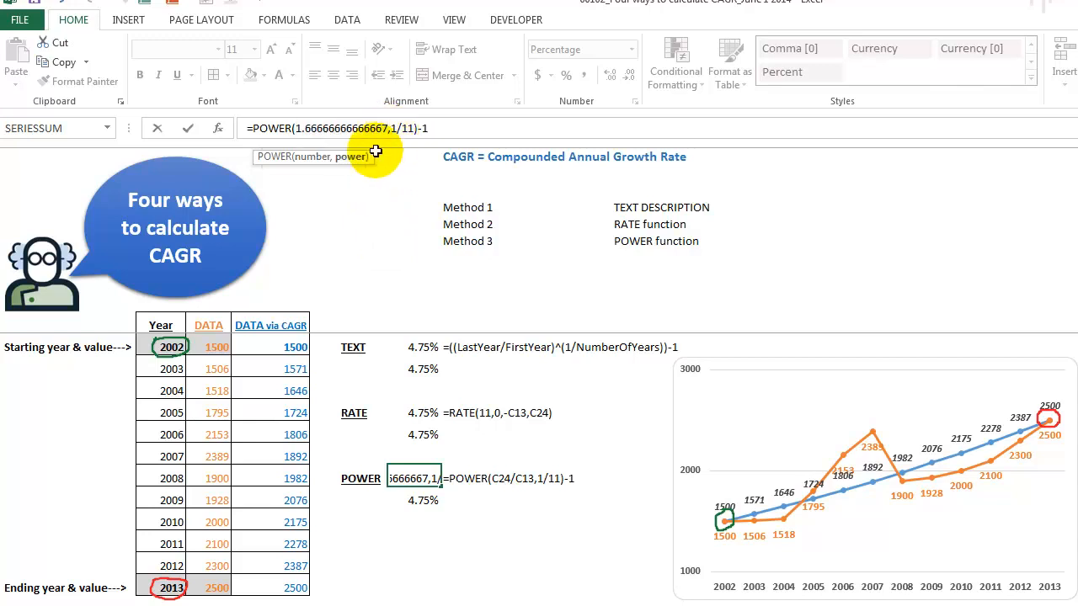
key(shift+Right)
key(shift+Right)
key(shift+Right)
key(shift+Right)
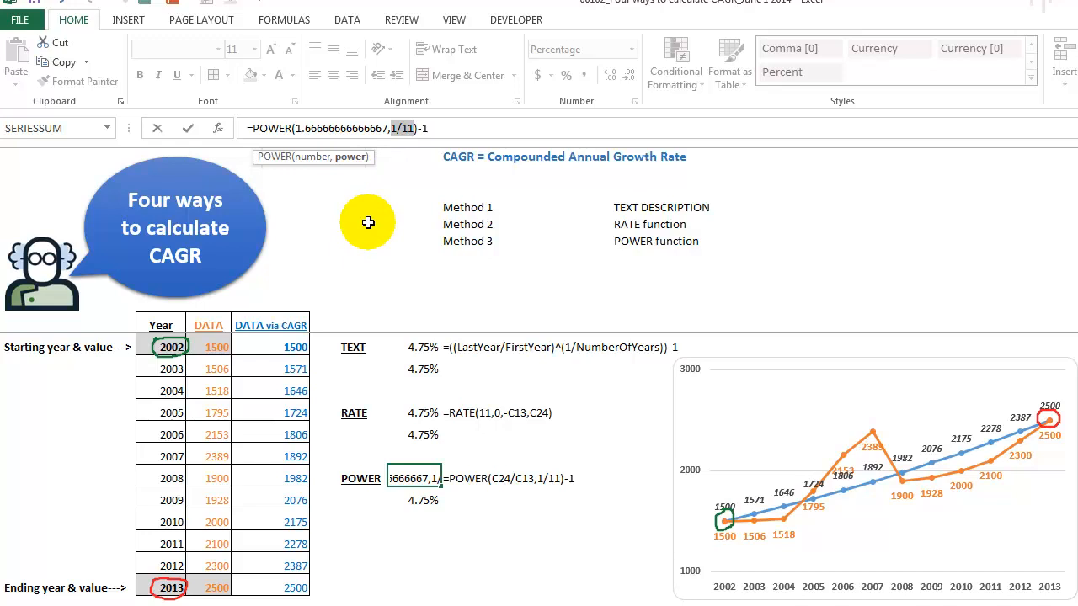
key(F9)
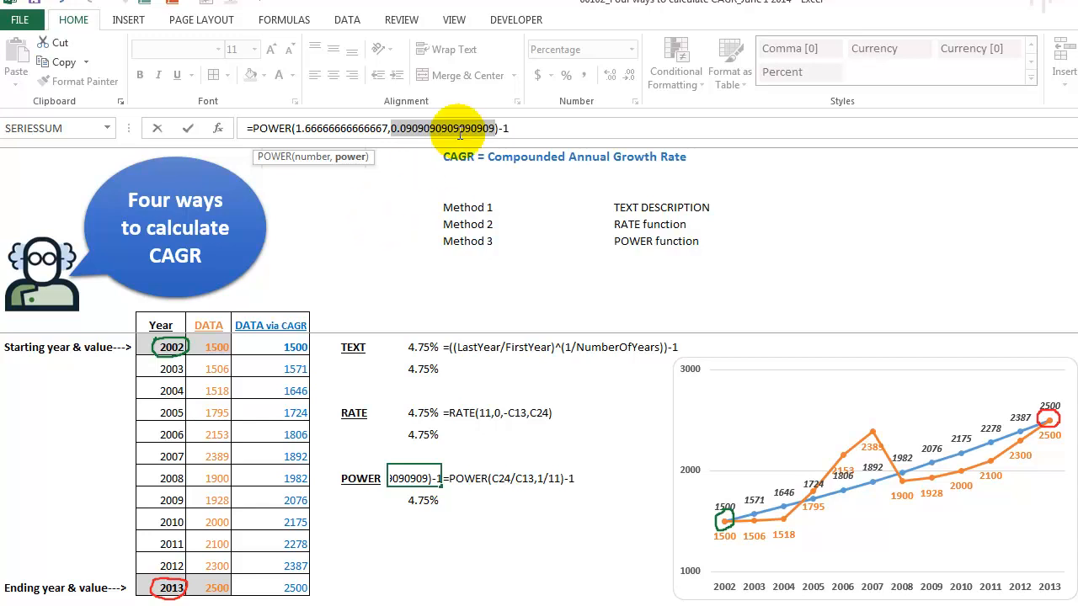
drag(500, 127, 259, 128)
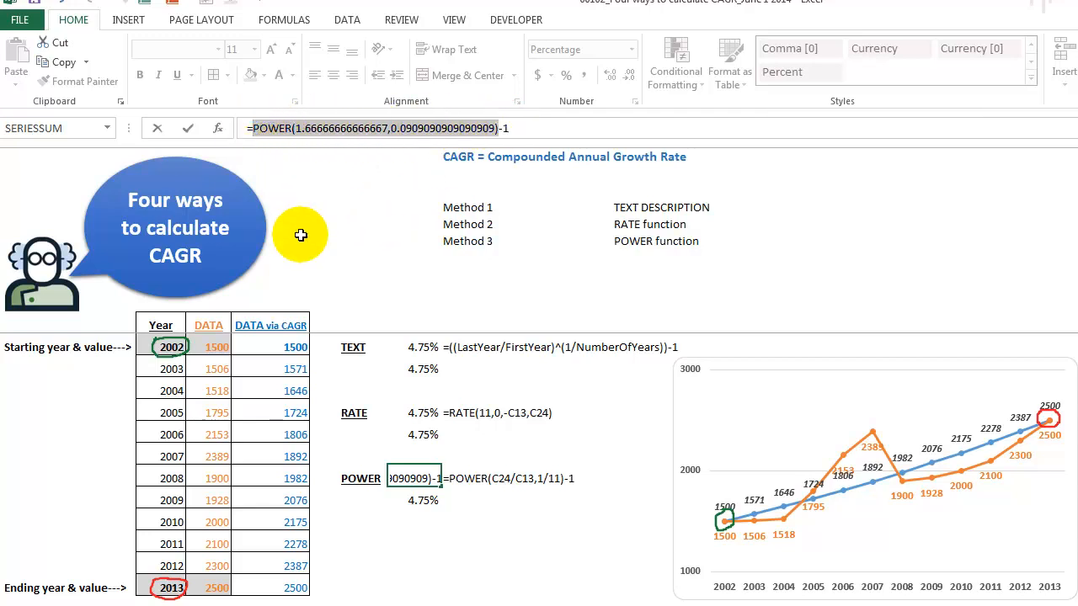
key(F9)
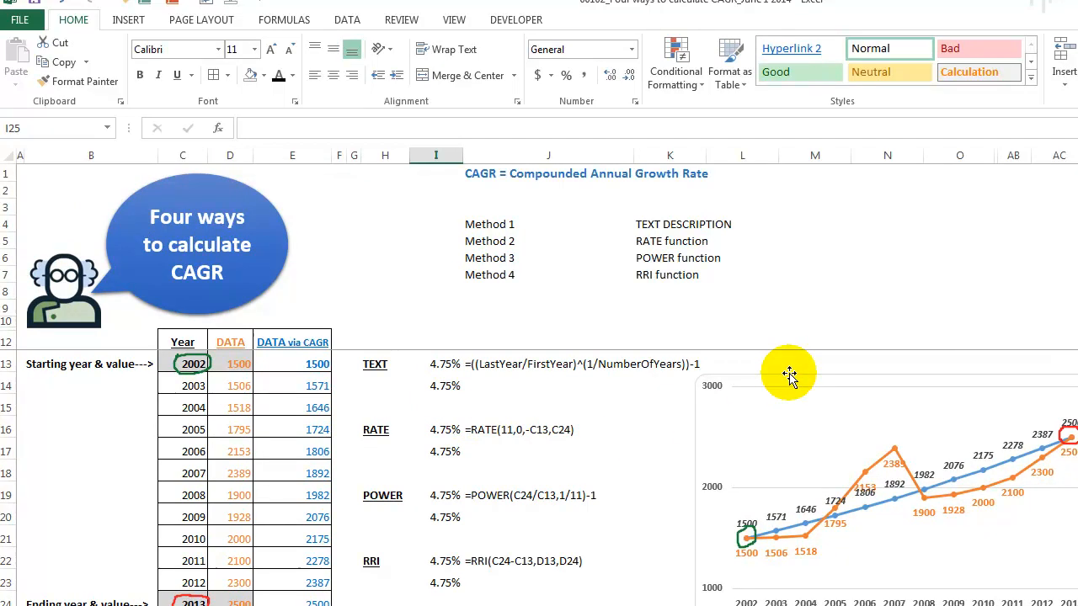
Step: Examine the Nper, Pv and Fv arguments of the RRI formula in I22 with Function Arguments, and cancel without changes
click(434, 562)
click(325, 129)
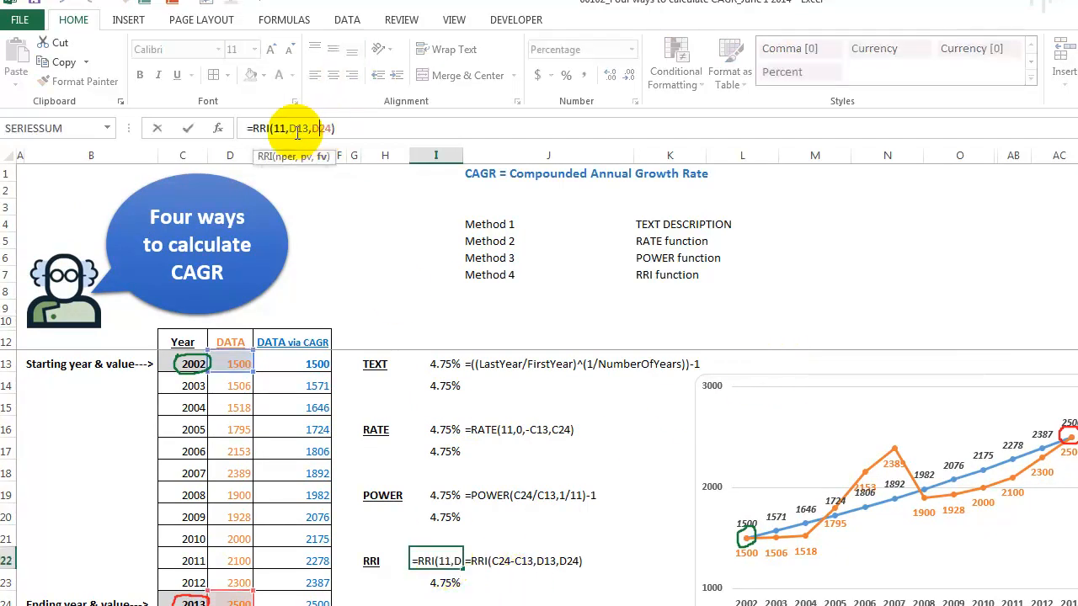
click(224, 130)
drag(647, 379, 293, 227)
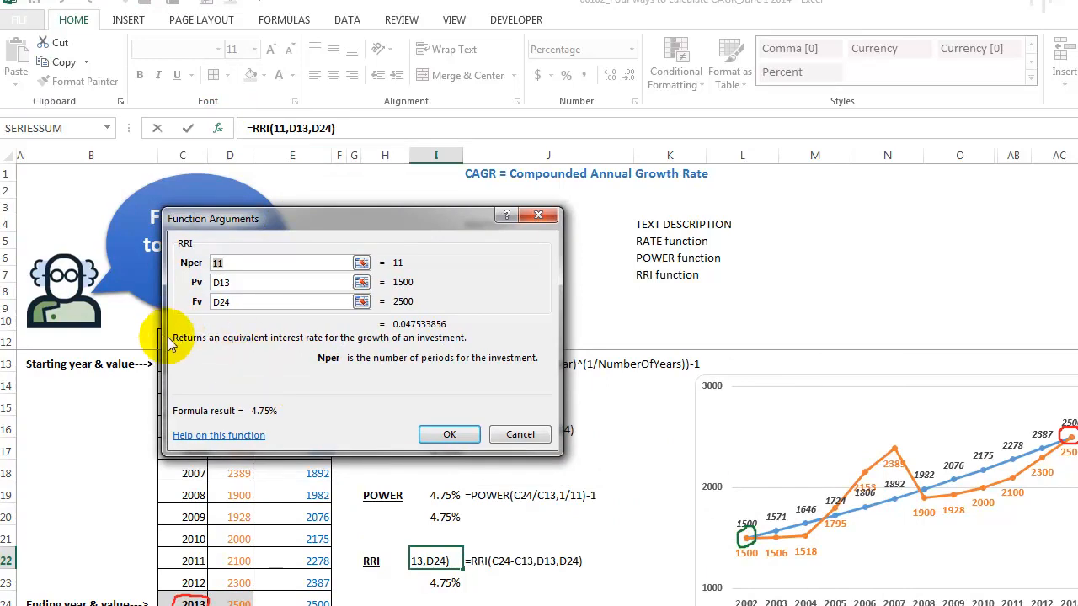
drag(271, 215, 521, 211)
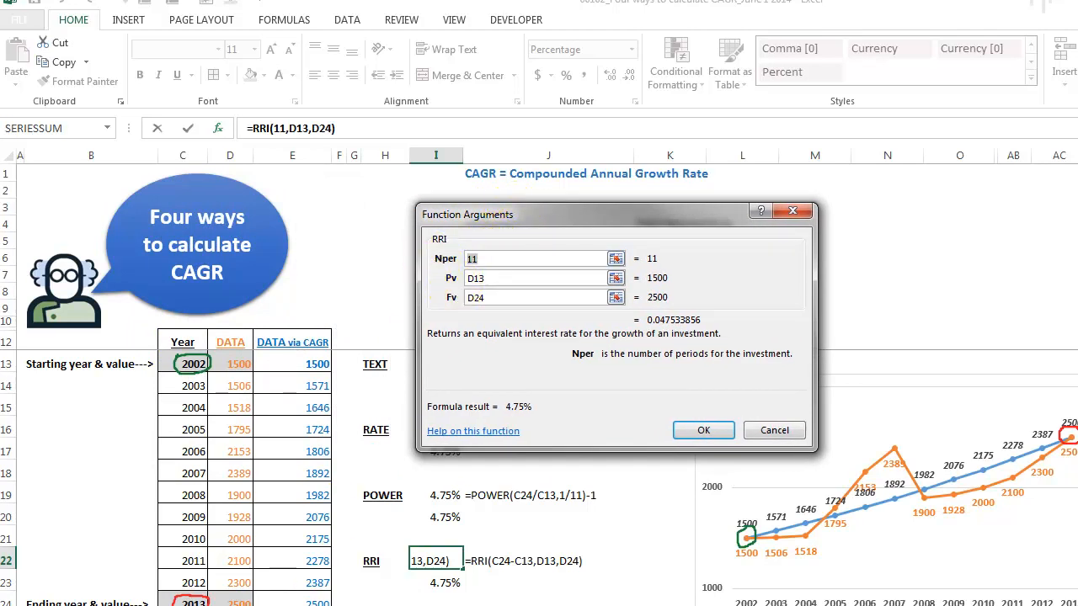
click(500, 279)
click(504, 298)
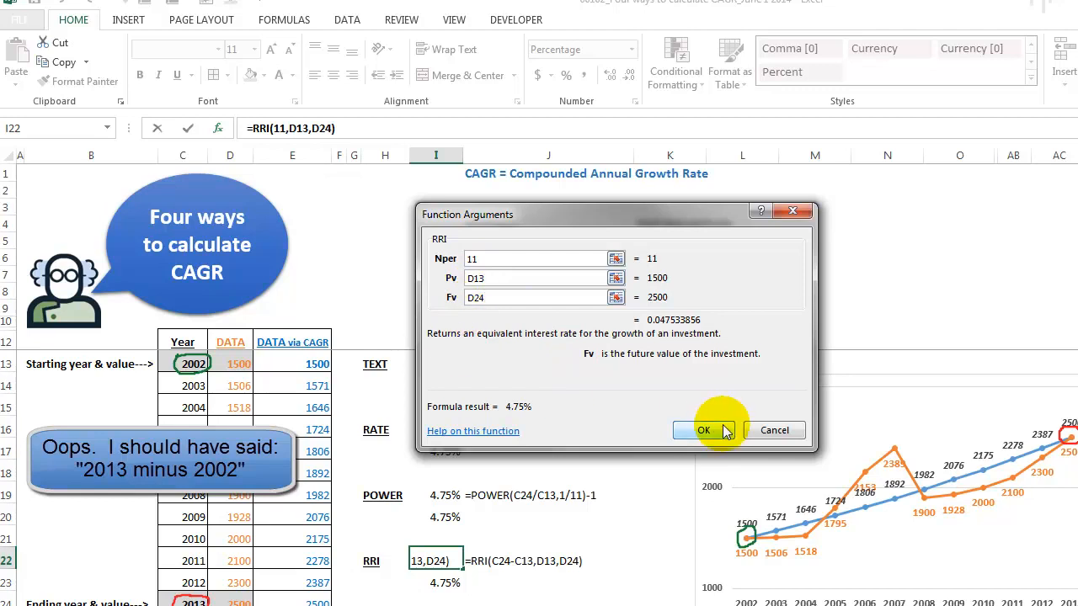
click(762, 429)
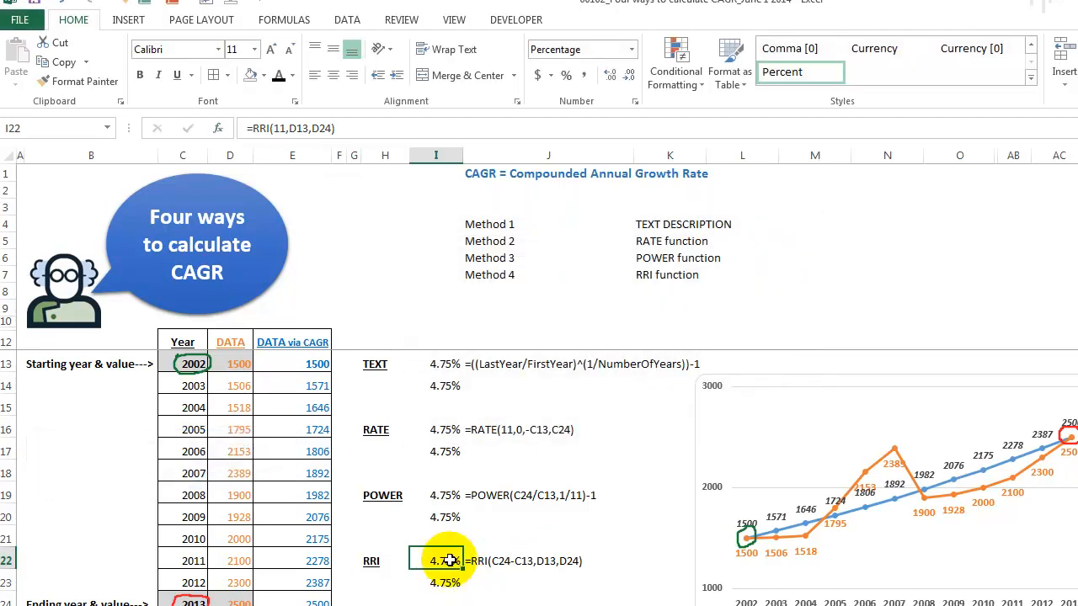
Step: Examine the DATA via CAGR formulas in E13 and E14 against the starting value in D13 and the growth rate in I14
key(F10)
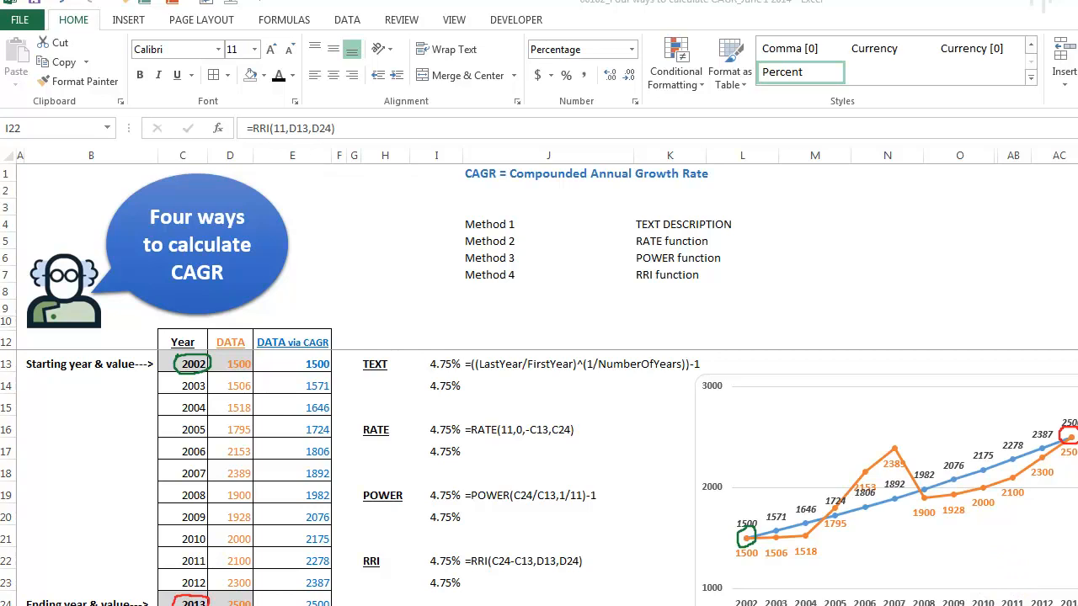
click(284, 360)
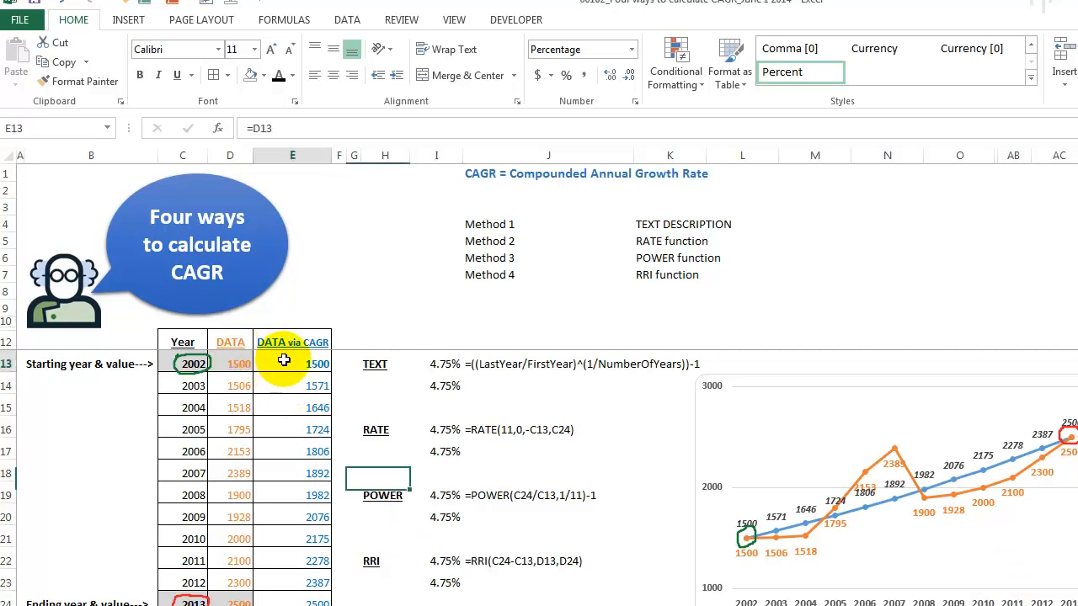
click(237, 361)
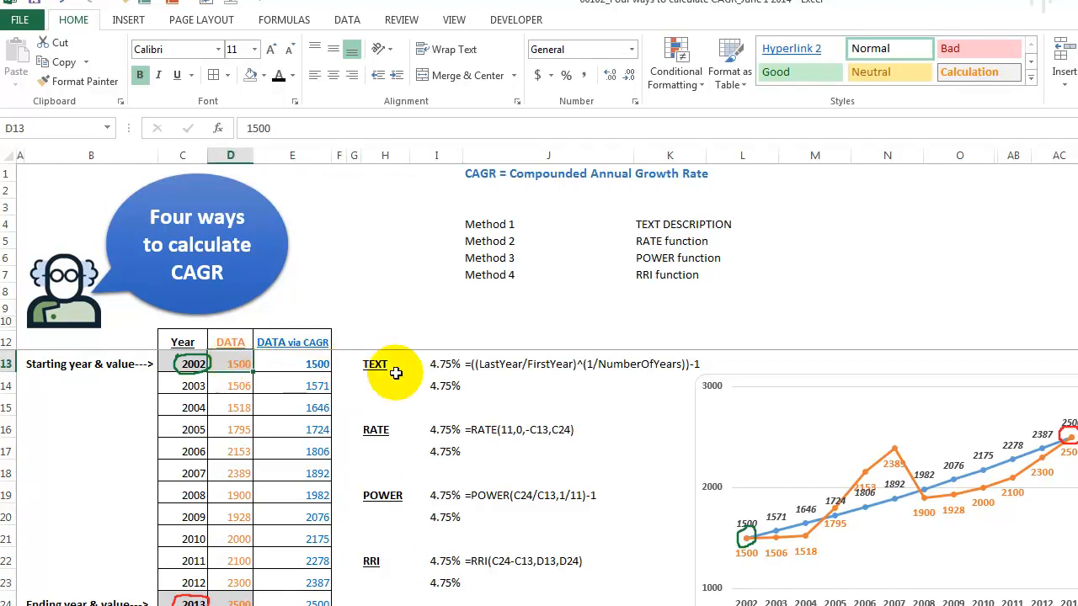
click(435, 384)
click(299, 363)
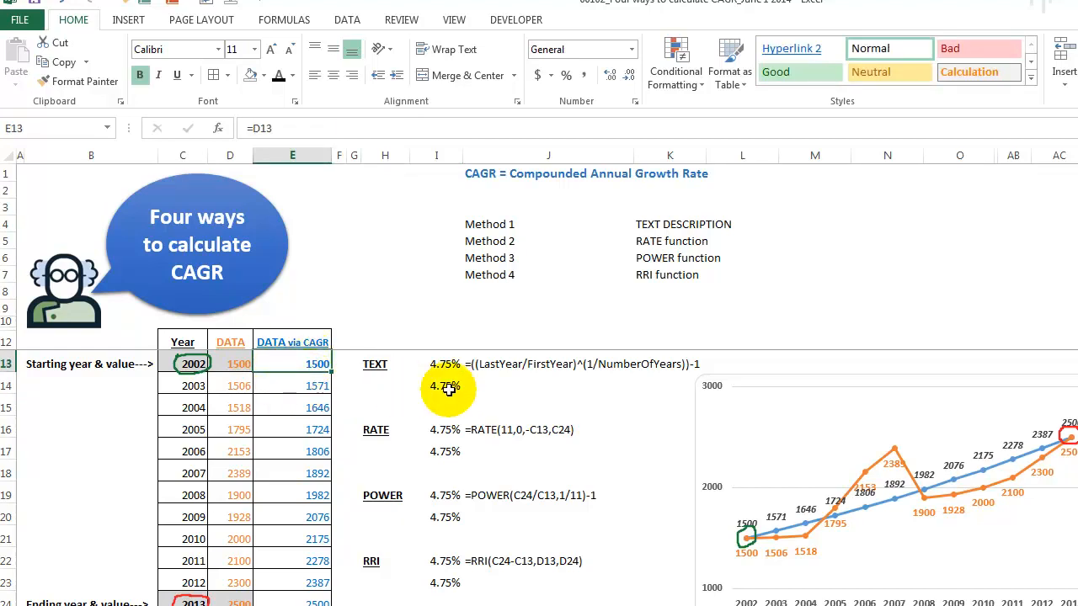
click(317, 389)
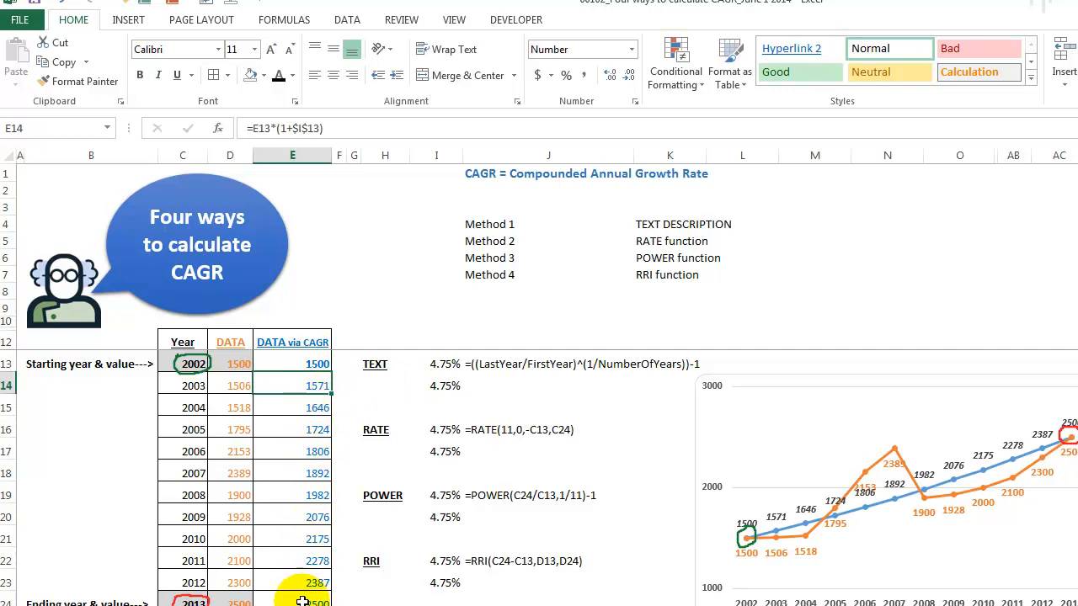